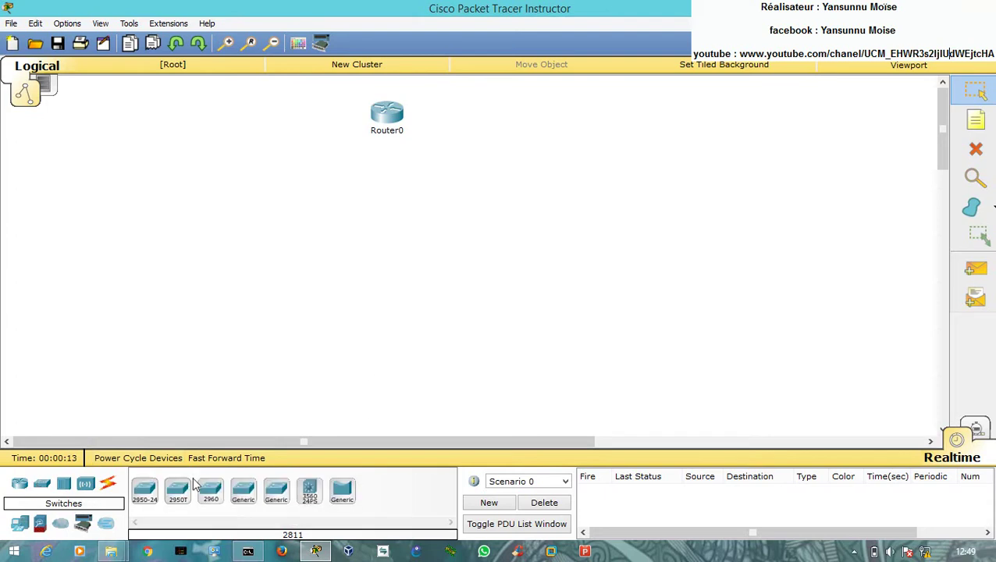
- Place a 2960-24TT switch below the router and two generic PCs below and left of the switch
left_click(210, 490)
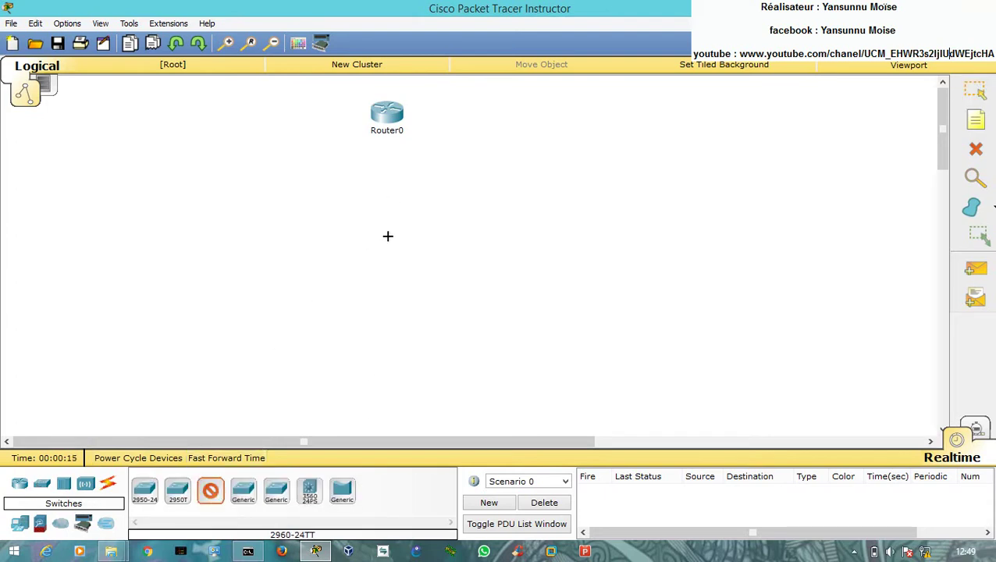
left_click(388, 236)
left_click(21, 525)
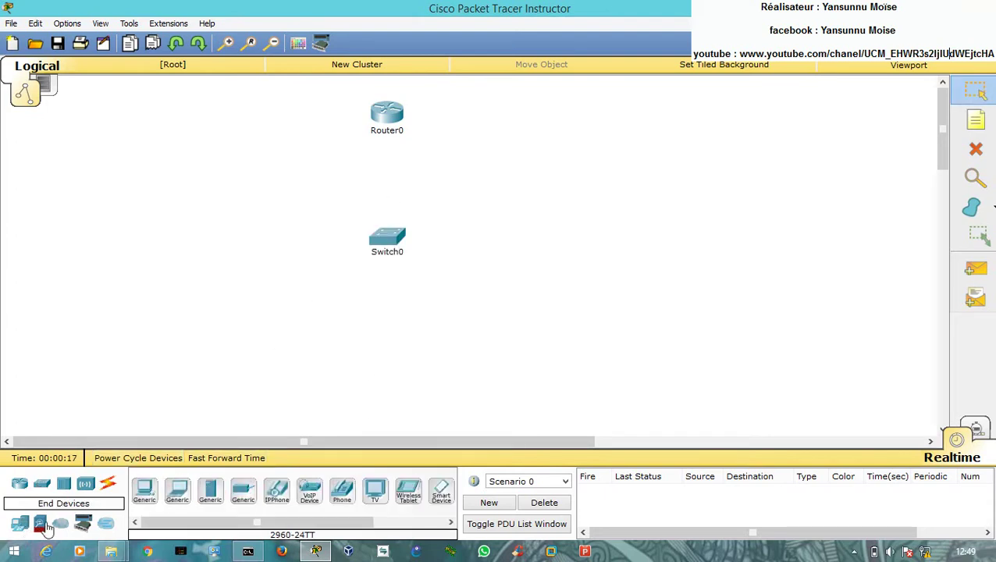
left_click(145, 490)
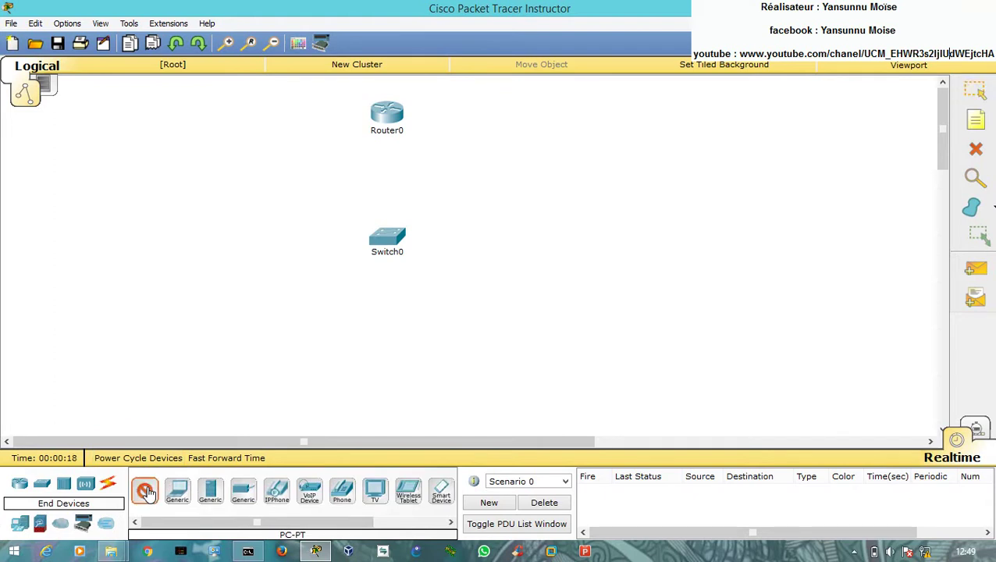
left_click(215, 322)
left_click(273, 376)
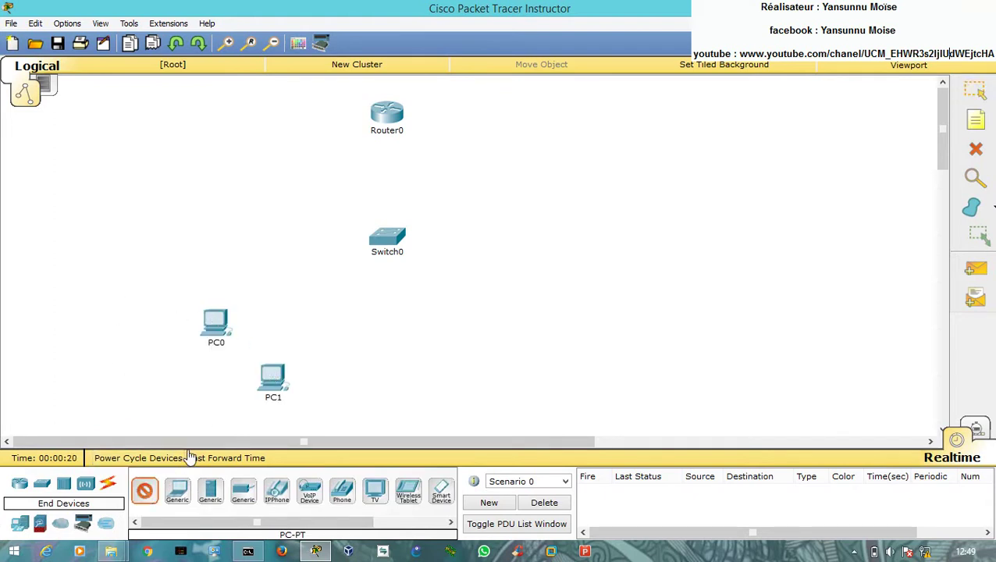
- Place two generic laptops below and to the right of the switch
left_click(178, 490)
left_click(520, 310)
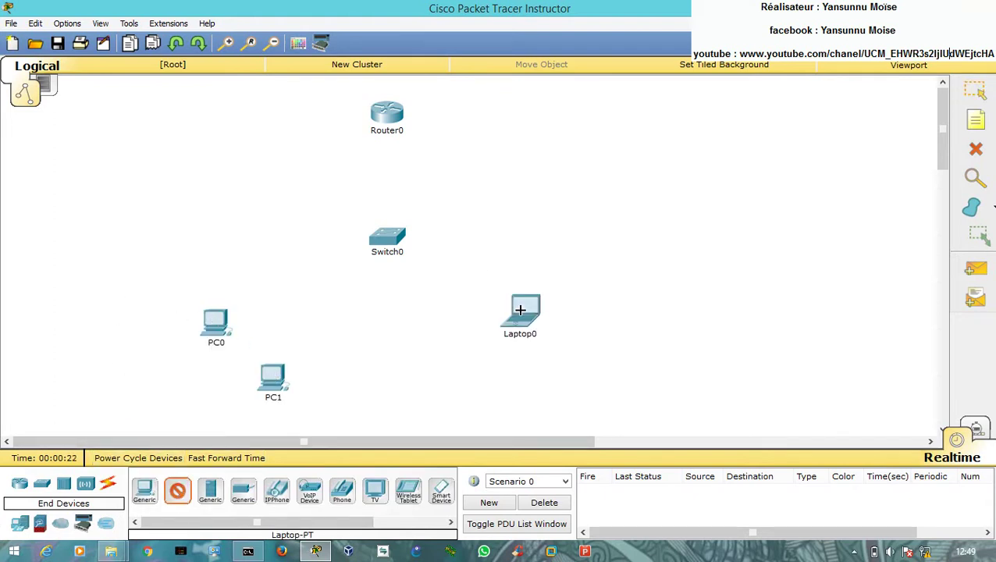
left_click(468, 378)
key("Escape")
- Add a two-line note above the PCs reading "vlan 10 etudiant" and "192.168.0.0 /24"
left_click(975, 121)
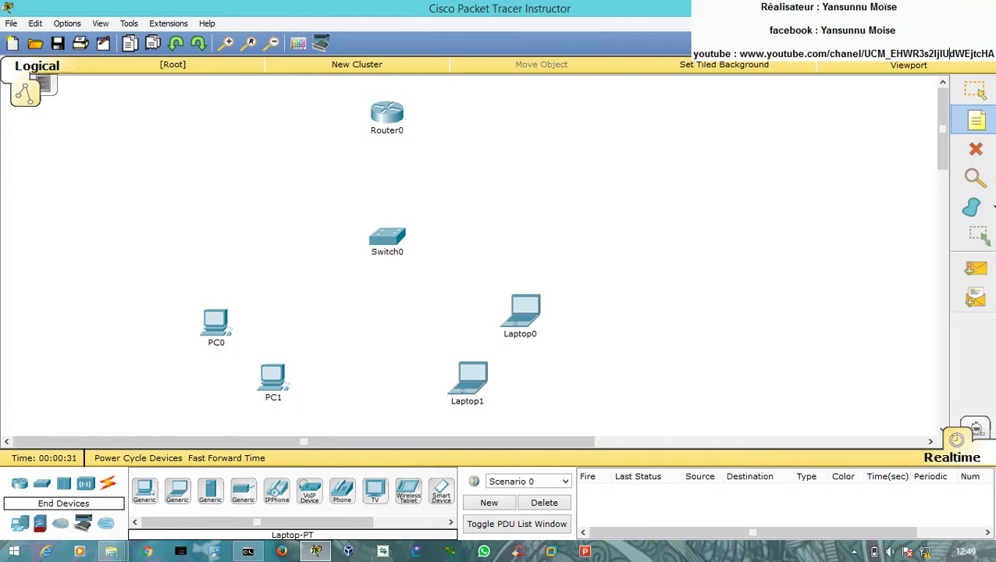
left_click(157, 232)
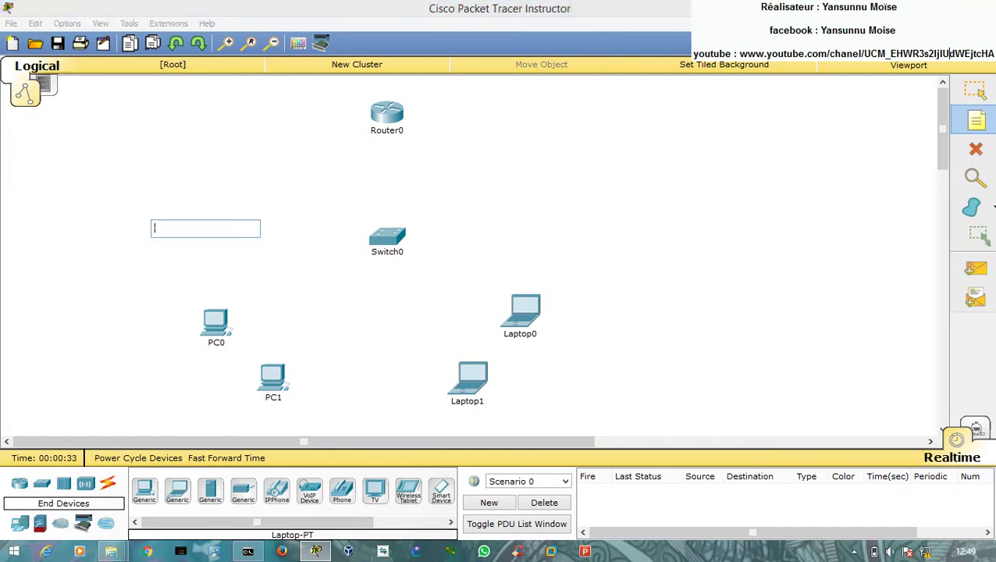
type("vlan ")
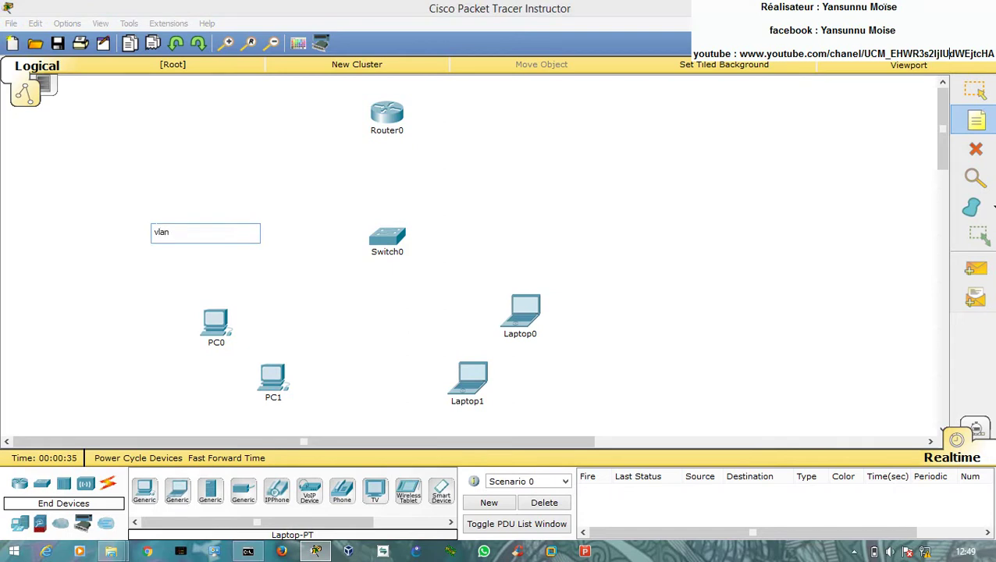
type("10 etudiant")
key("Return")
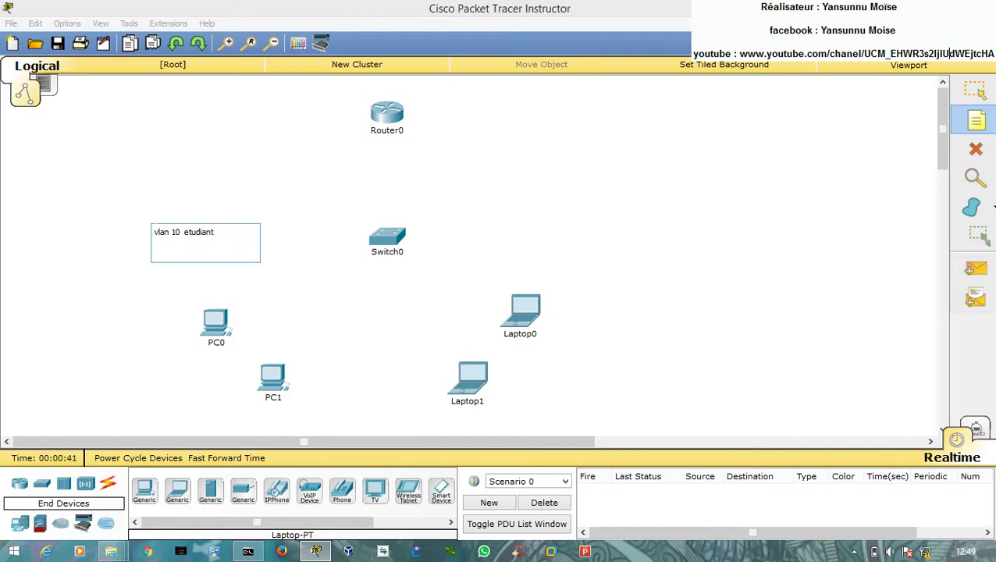
type("192.168.0.0 /24")
- Add a two-line note above the laptops reading "vlan 20 prof" and "172.16.0.0 /16"
left_click(481, 234)
type("vlan")
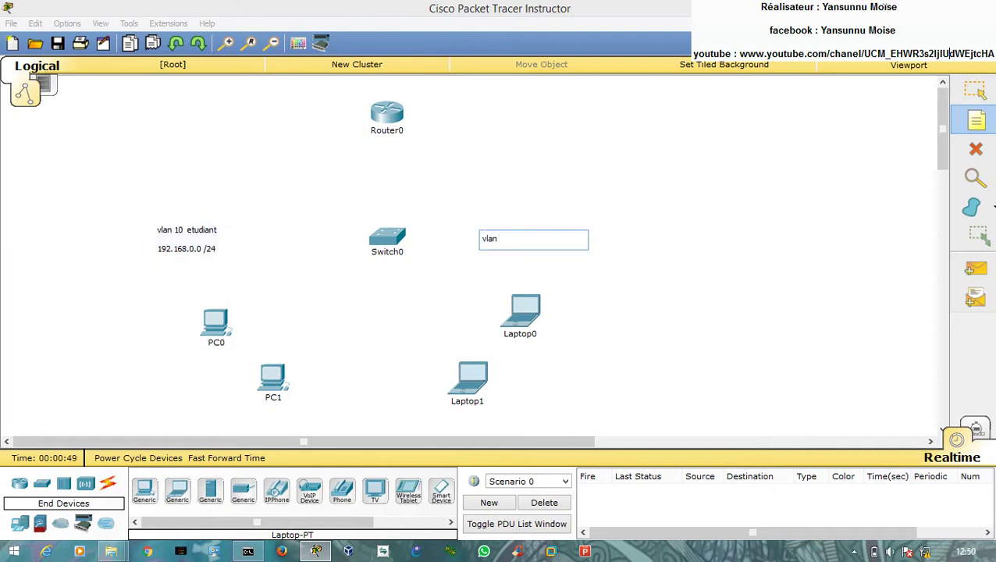
type(" 20")
key("Return")
key("BackSpace")
type("prof")
key("Return")
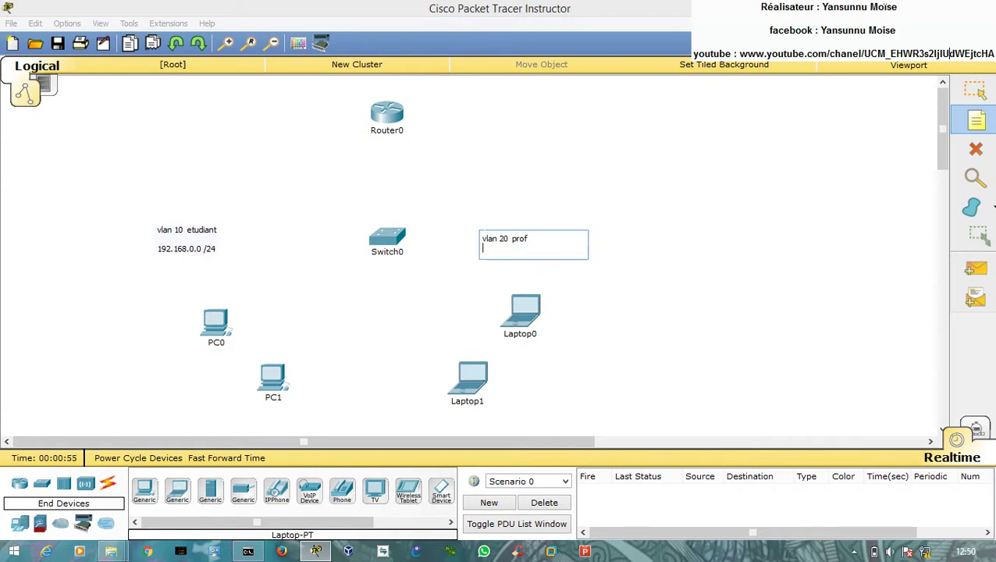
type("172.16")
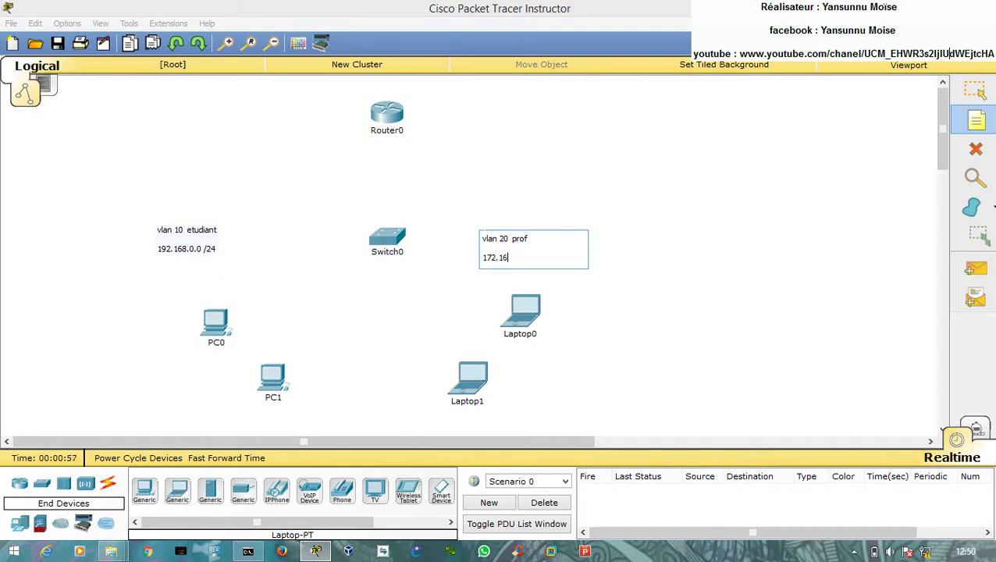
type(".0.0 /16")
left_click(327, 214)
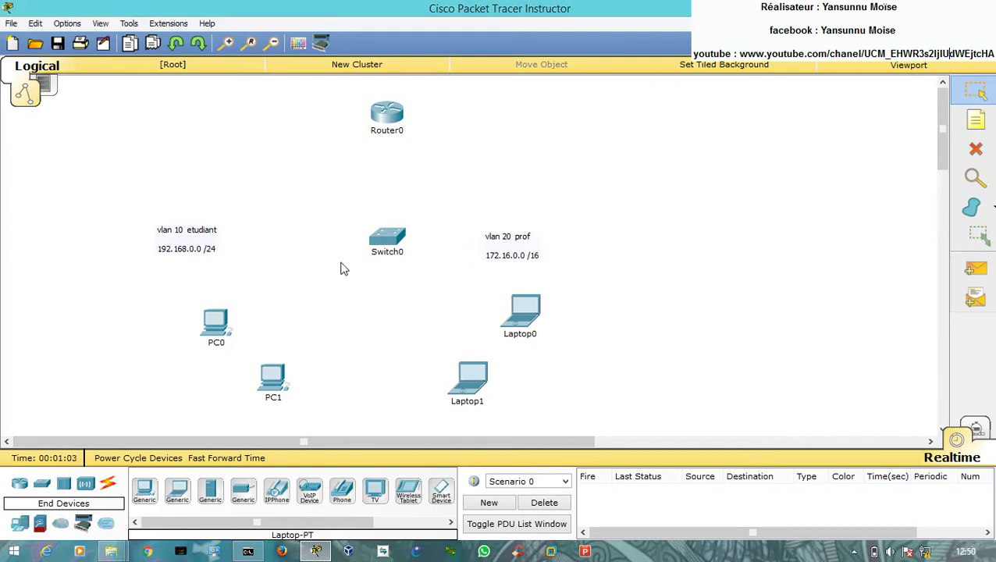
- Connect Switch0 FastEthernet0/1 to PC0 FastEthernet0 with a copper straight-through cable
left_click(108, 484)
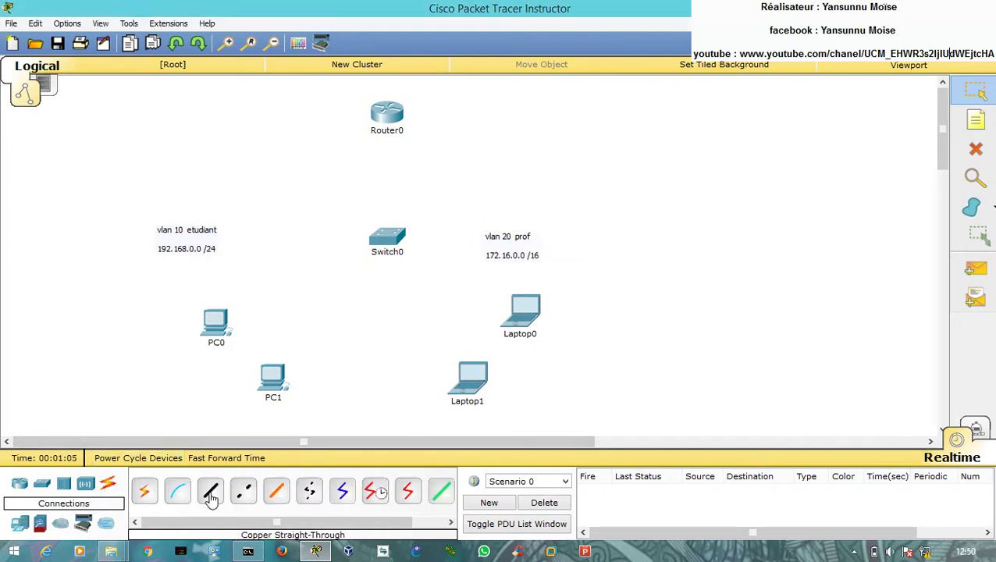
left_click(210, 494)
left_click(388, 238)
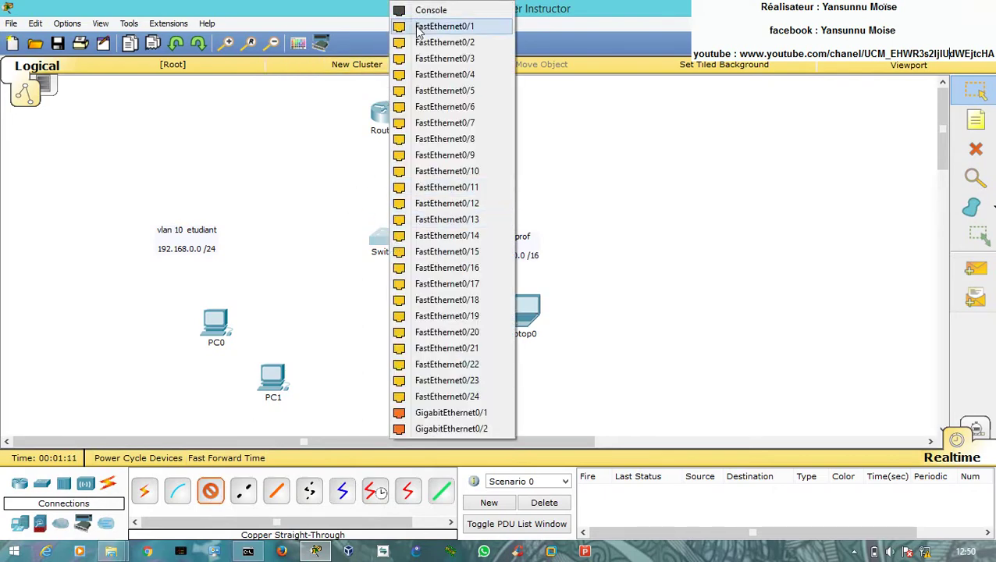
left_click(443, 27)
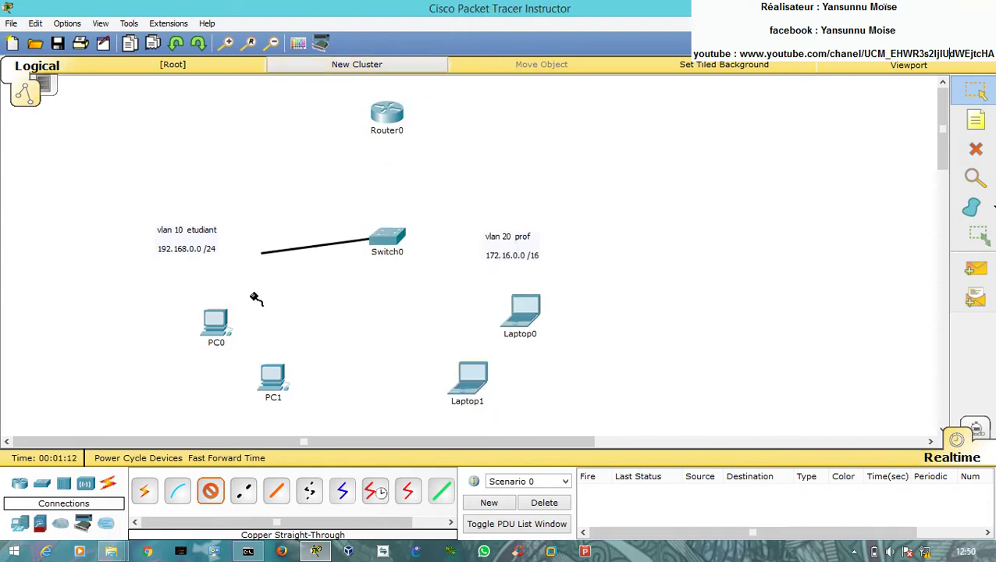
left_click(212, 322)
left_click(241, 349)
- Connect PC1 FastEthernet0 to Switch0 FastEthernet0/2 with a copper straight-through cable
left_click(272, 380)
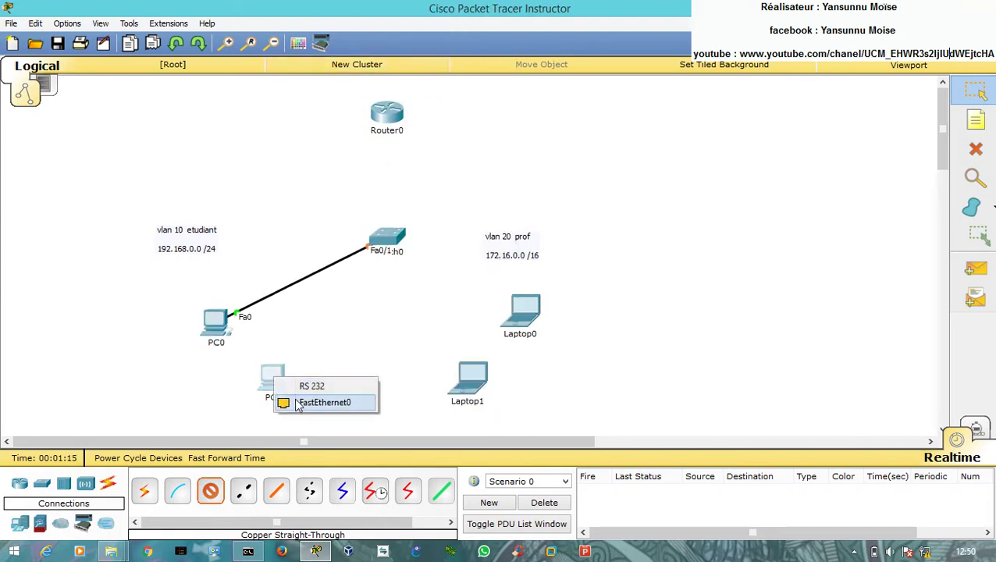
left_click(287, 402)
left_click(383, 240)
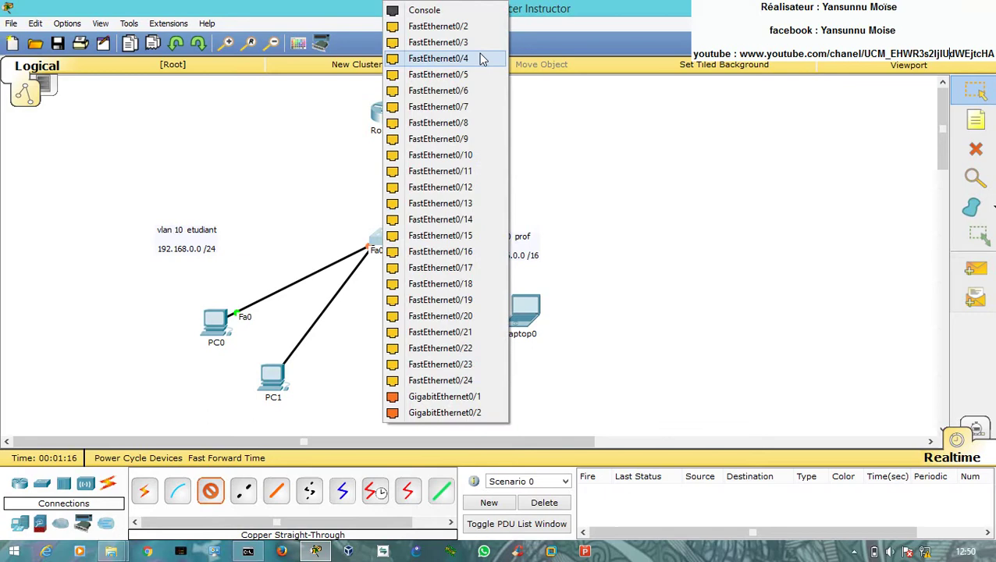
left_click(439, 44)
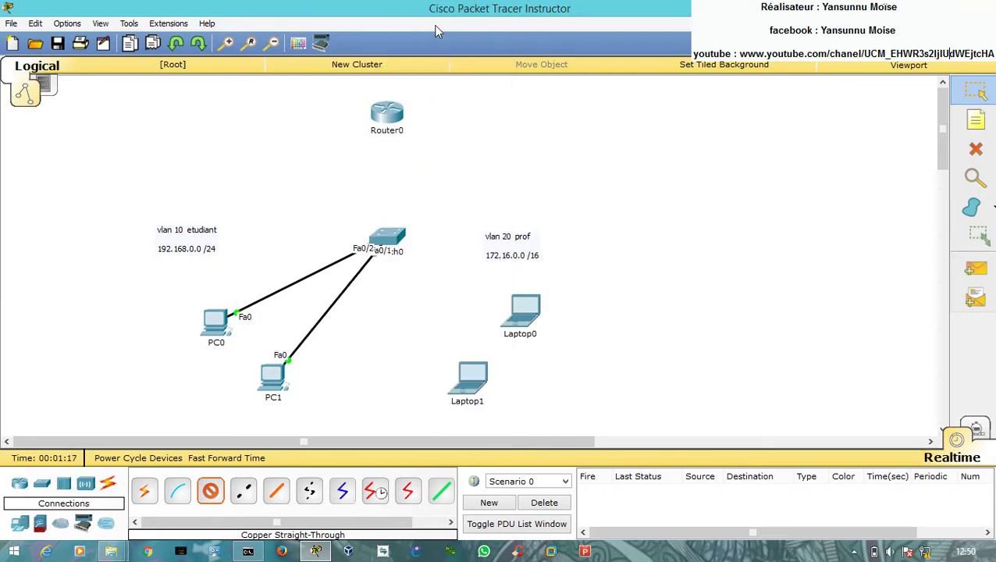
- Connect Switch0 FastEthernet0/10 to Laptop0 FastEthernet0 with a copper straight-through cable
left_click(384, 239)
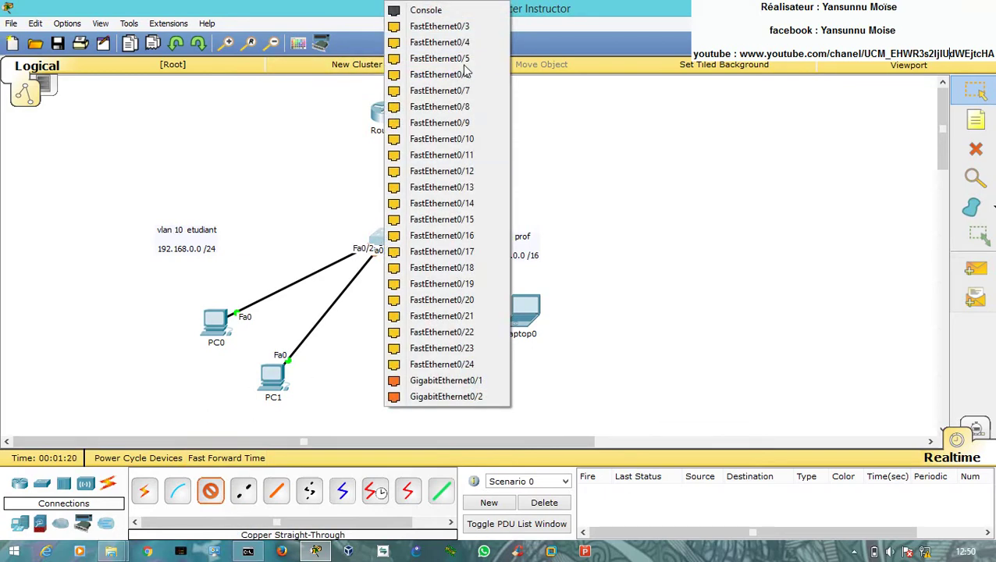
left_click(442, 139)
left_click(537, 311)
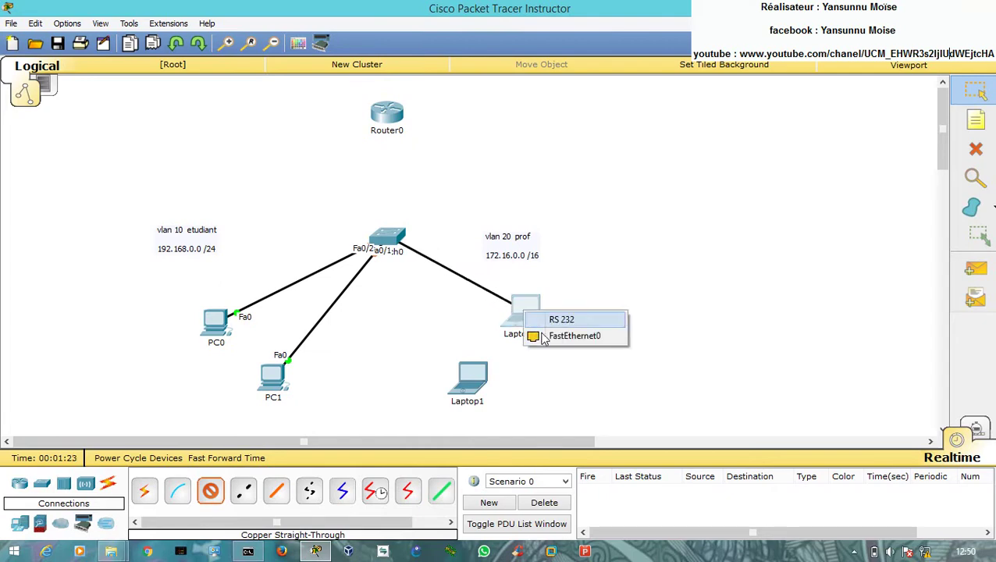
left_click(578, 335)
- Connect Laptop1 FastEthernet0 to Switch0 FastEthernet0/11 with a copper straight-through cable
left_click(474, 380)
left_click(507, 400)
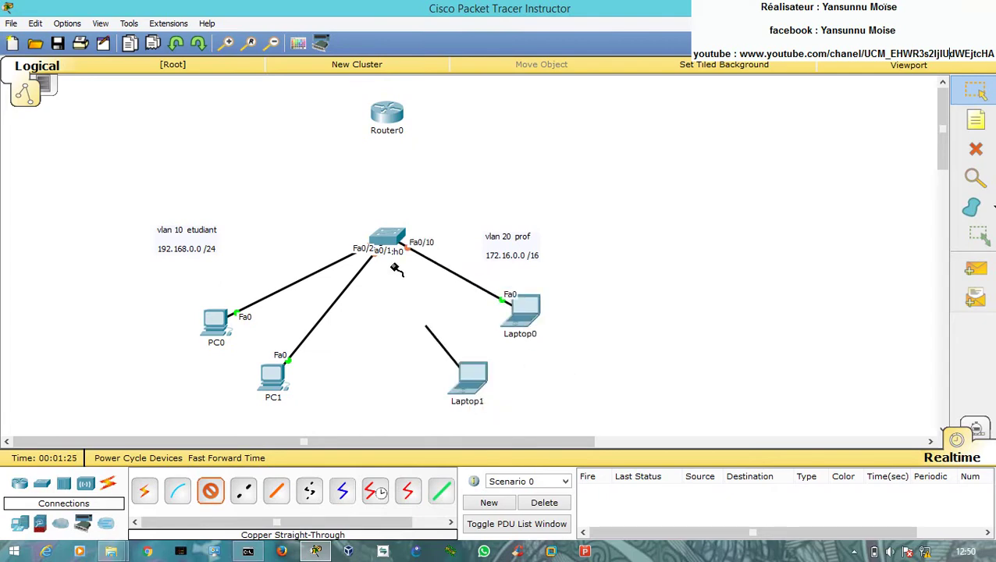
left_click(386, 244)
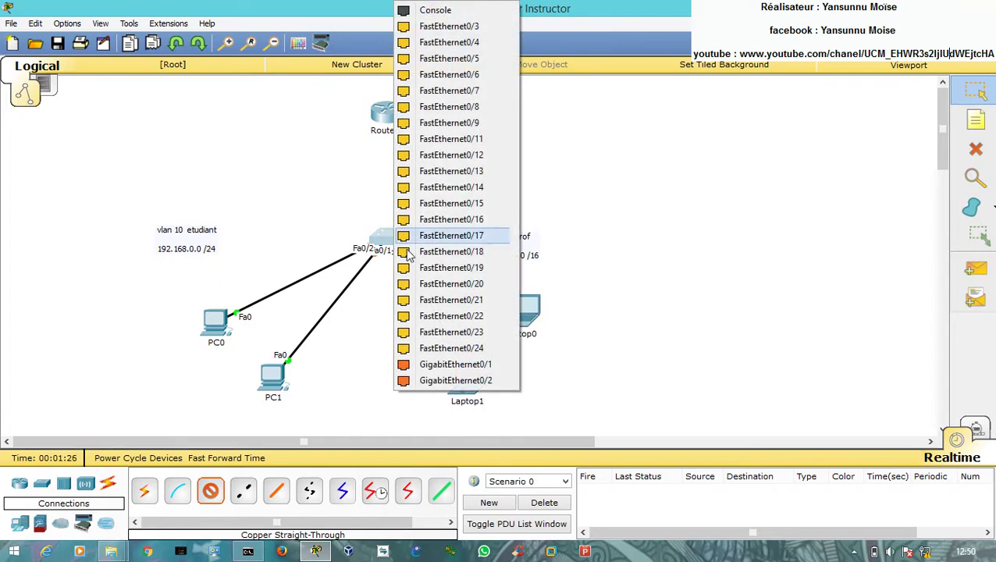
left_click(451, 139)
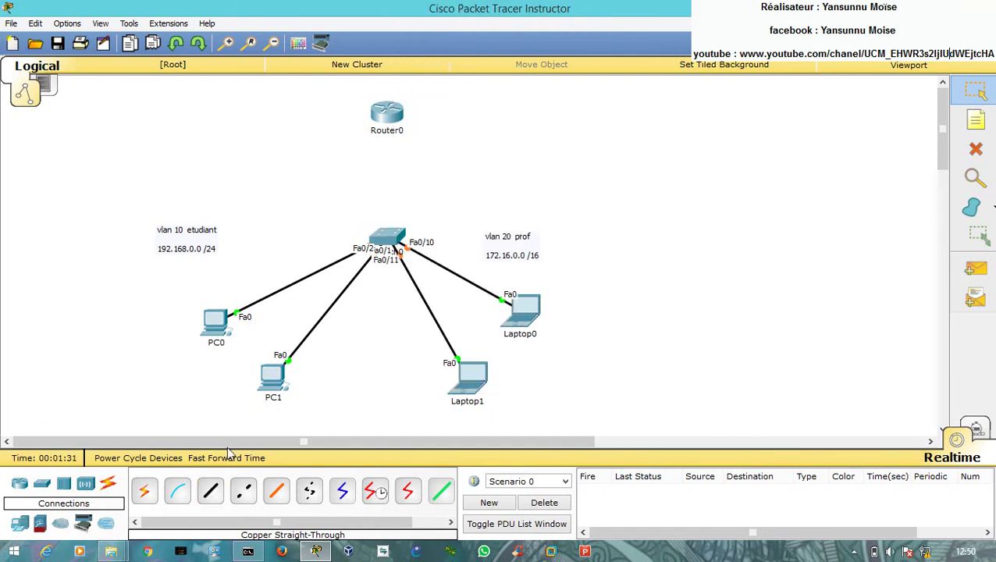
- Connect Router0 FastEthernet0/0 to Switch0 GigabitEthernet0/1 with a copper straight-through cable and move the router slightly upward
left_click(210, 490)
left_click(385, 117)
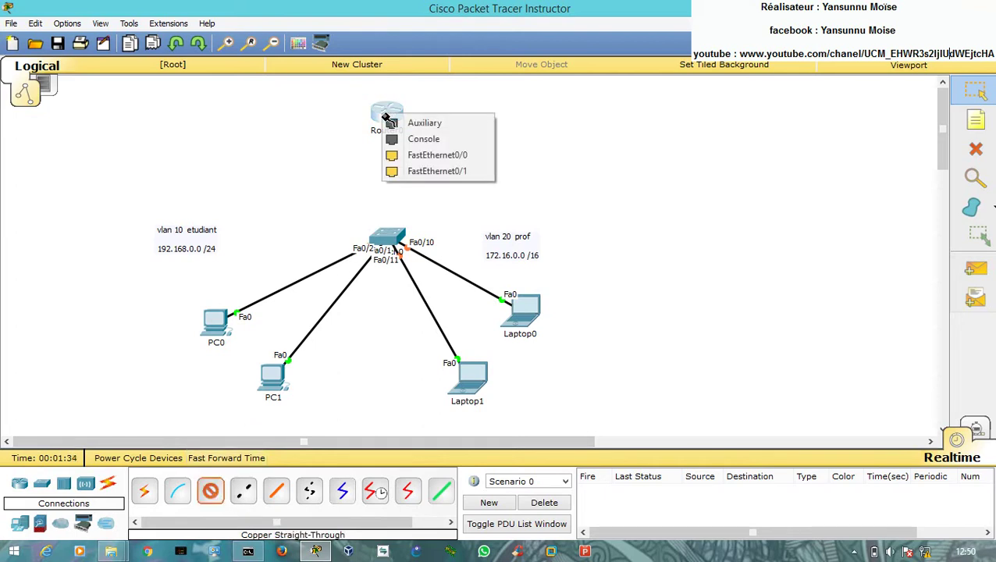
left_click(400, 160)
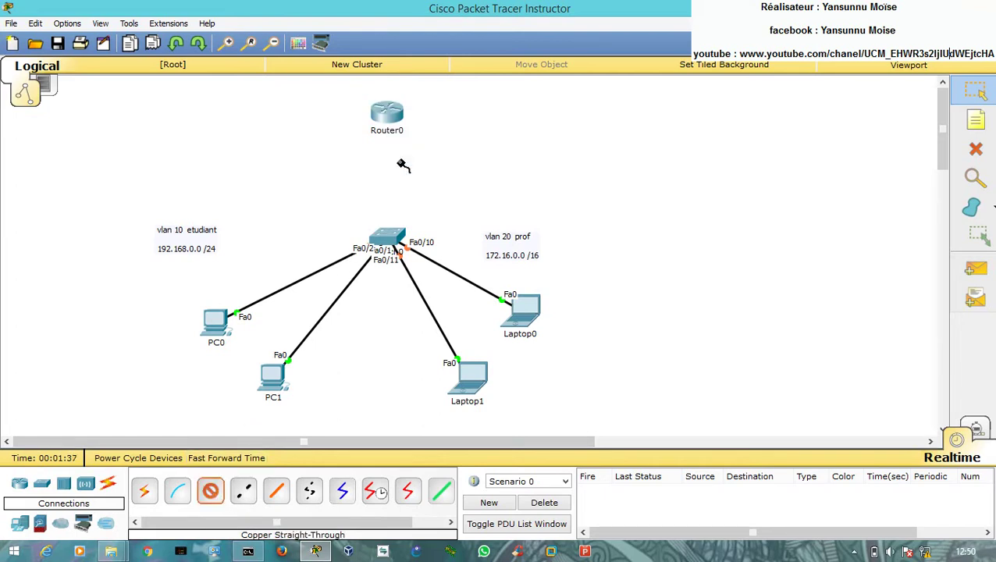
left_click(391, 239)
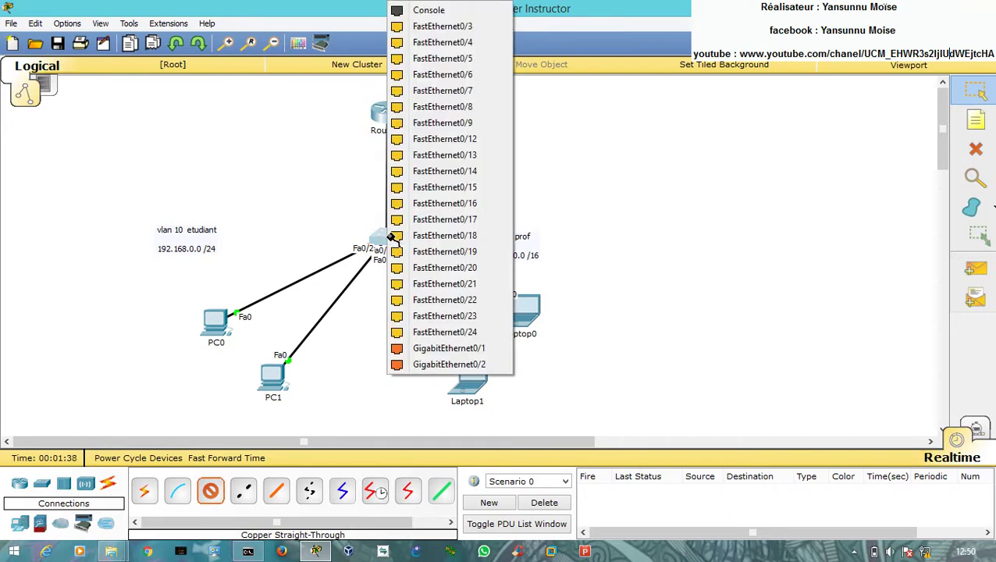
left_click(459, 349)
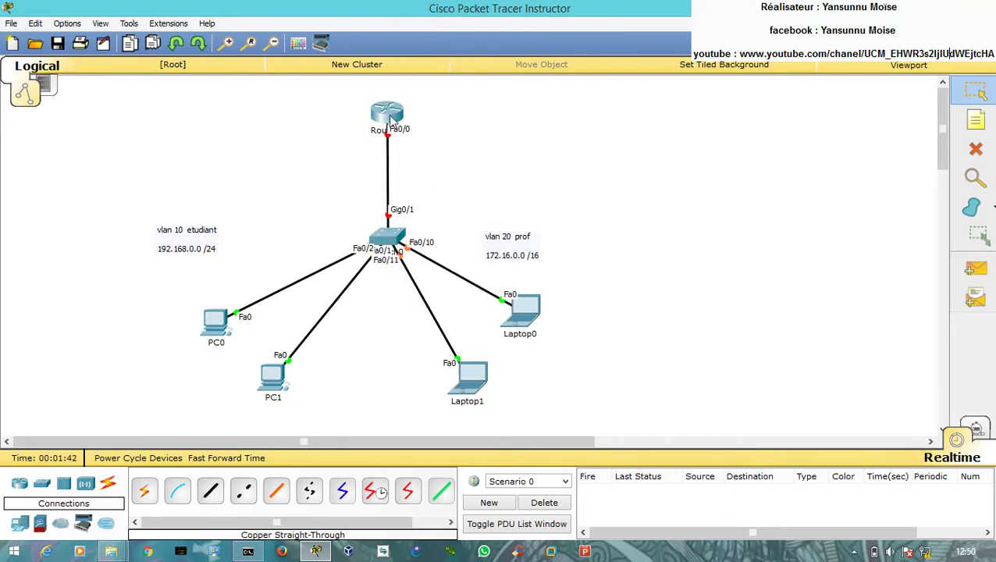
left_click_drag(391, 117, 388, 106)
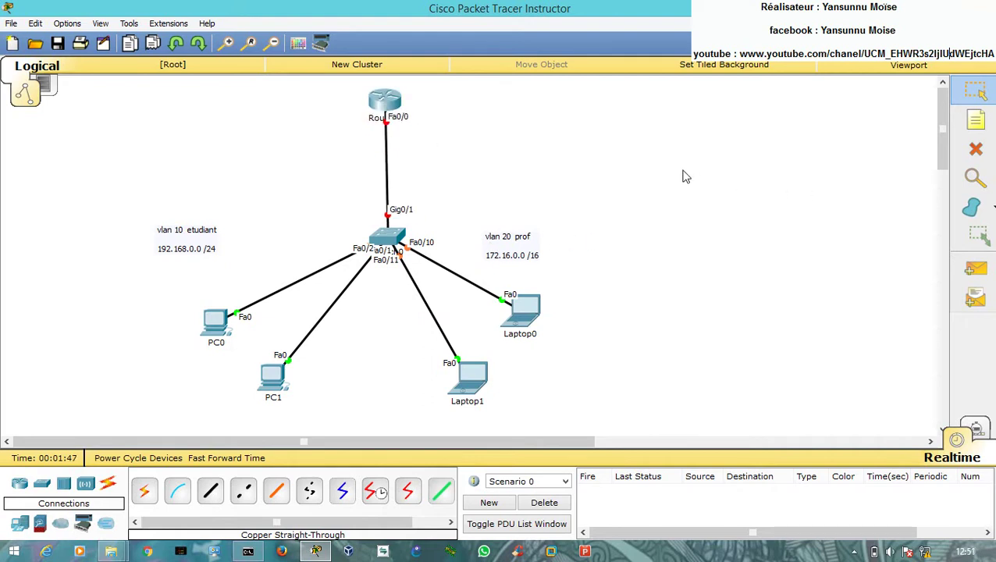
- Give PC0 the static IP address 192.168.0.10 with subnet mask 255.255.255.0
left_click(214, 325)
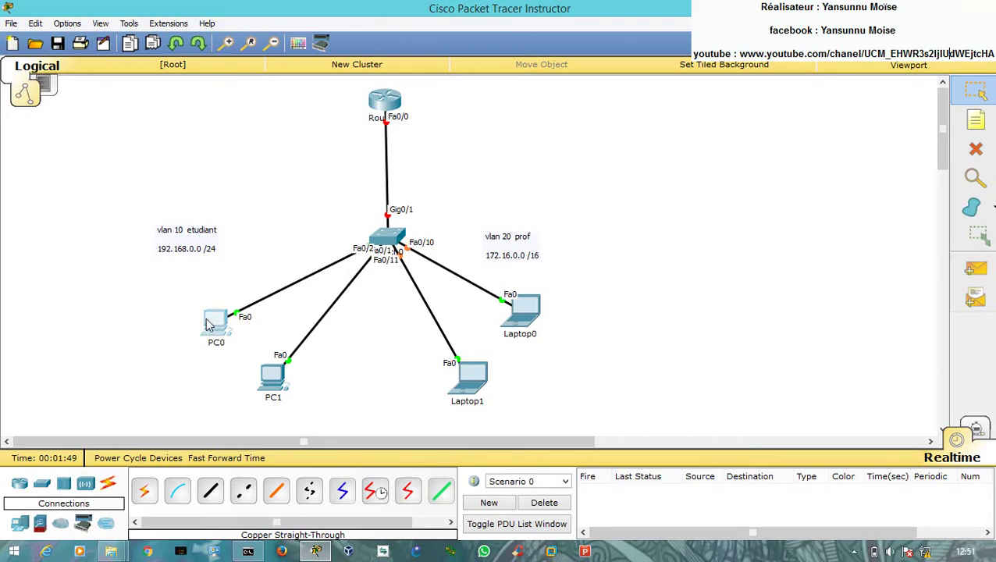
left_click_drag(567, 100, 849, 78)
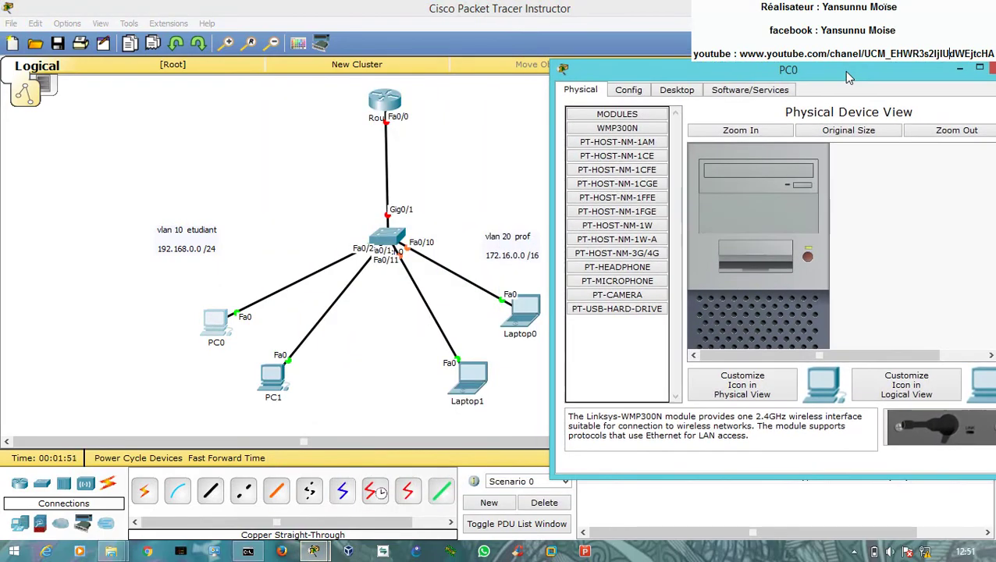
left_click(679, 92)
left_click(632, 151)
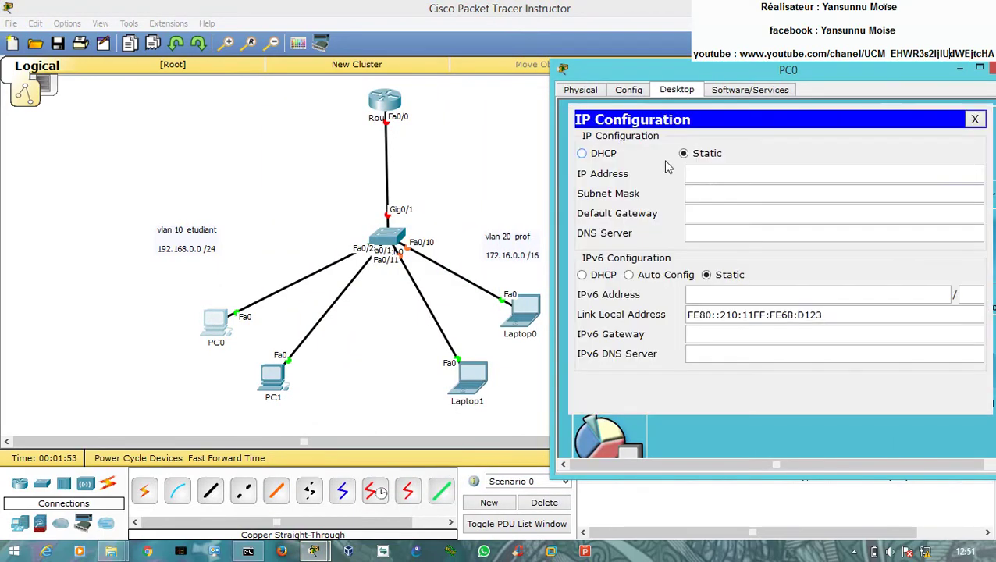
type("192.168.0.10")
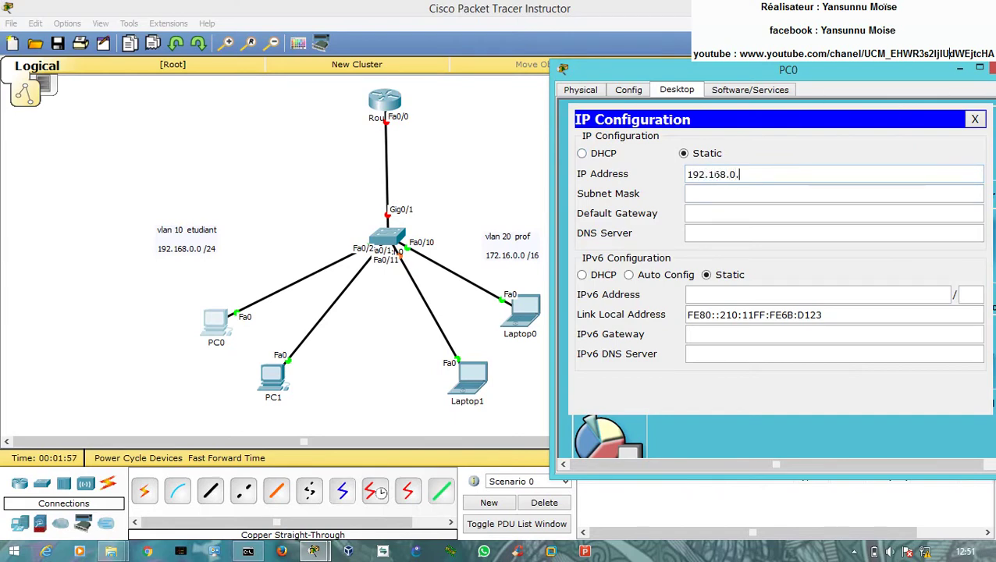
key("Tab")
key("Tab")
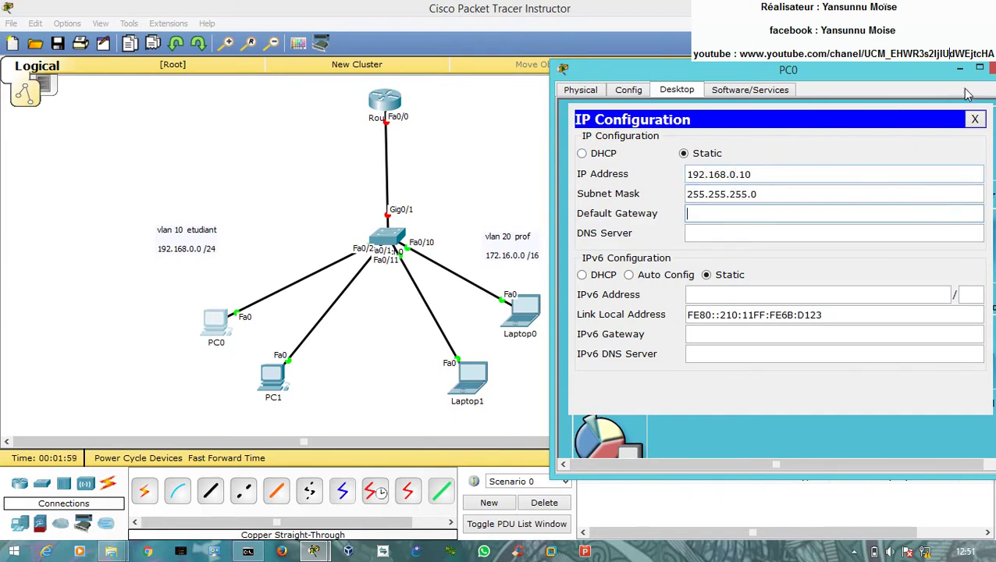
left_click(991, 68)
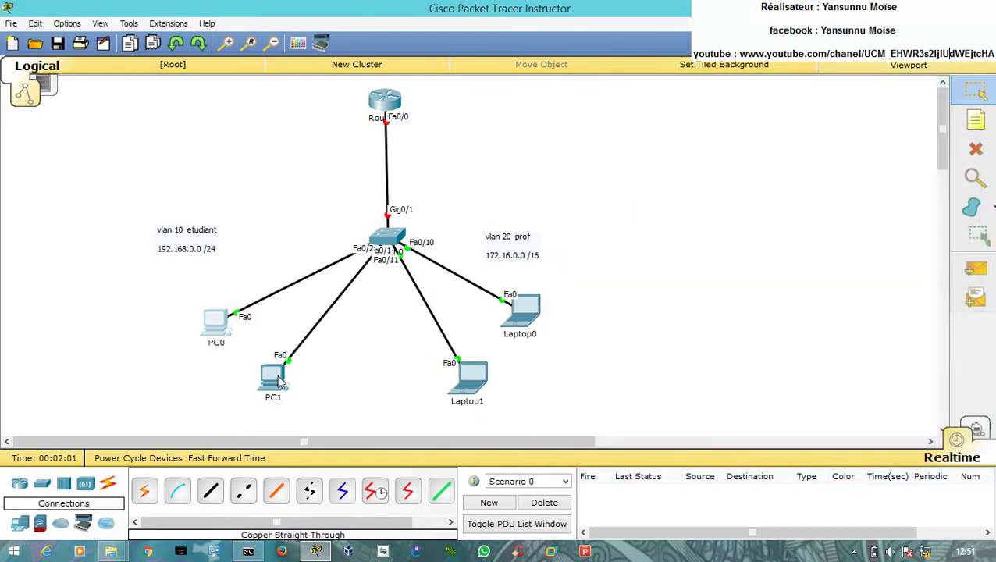
- Give PC1 the static IP address 192.168.0.20 with subnet mask 255.255.255.0
left_click(274, 378)
left_click(390, 118)
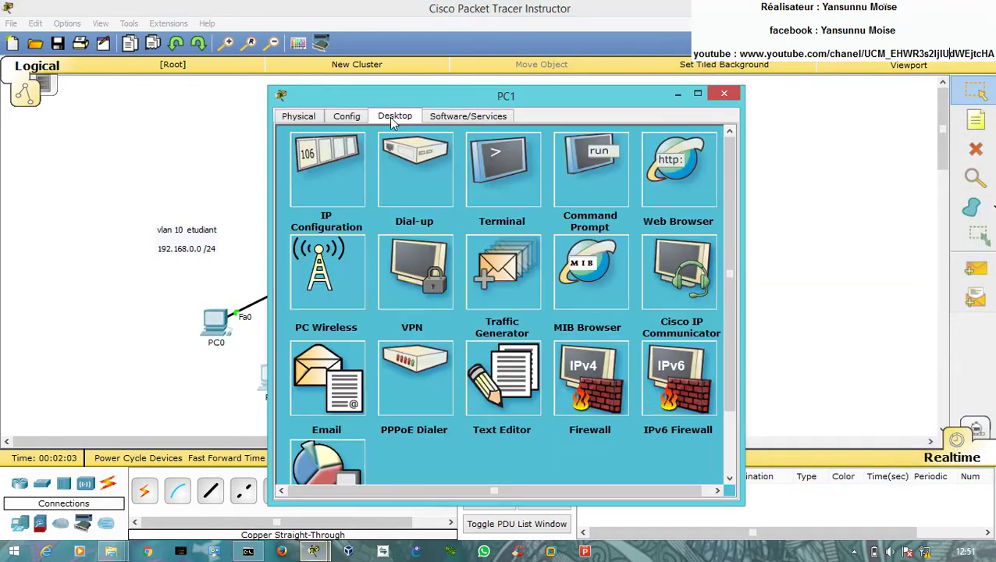
left_click(324, 155)
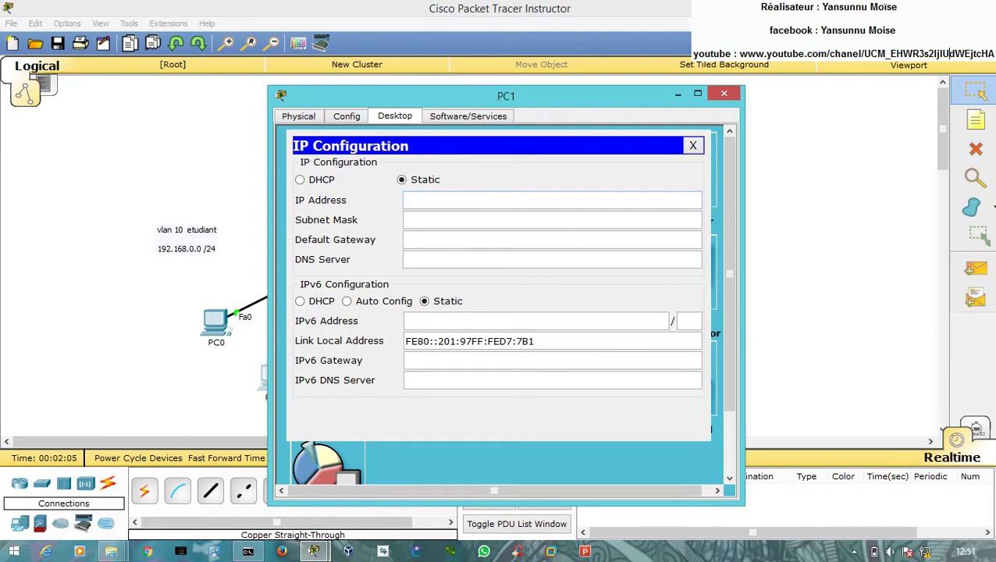
type("192.168.0.20")
key("Tab")
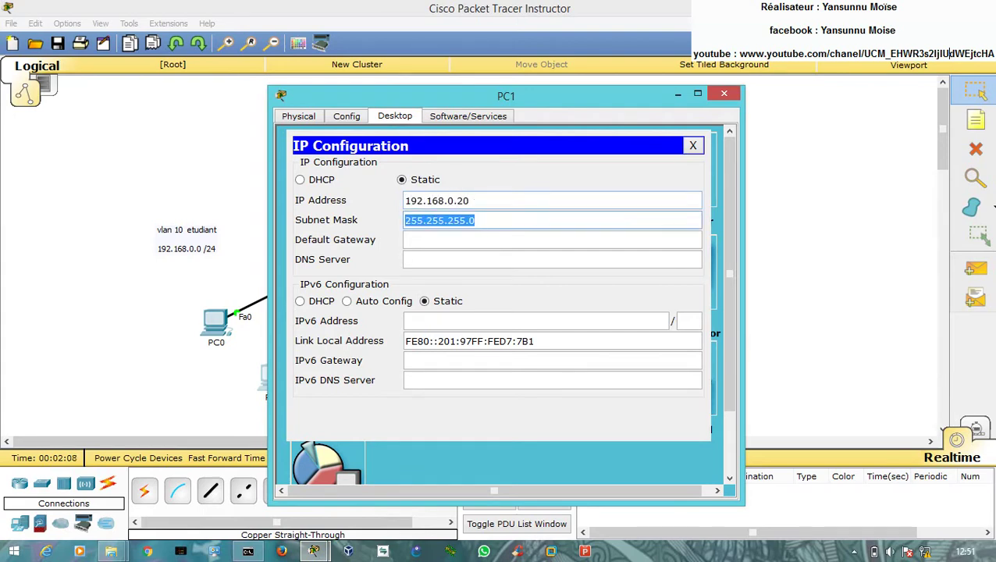
left_click(724, 94)
- Give Laptop0 the static IP address 172.16.0.10 with subnet mask 255.255.0.0
left_click(509, 320)
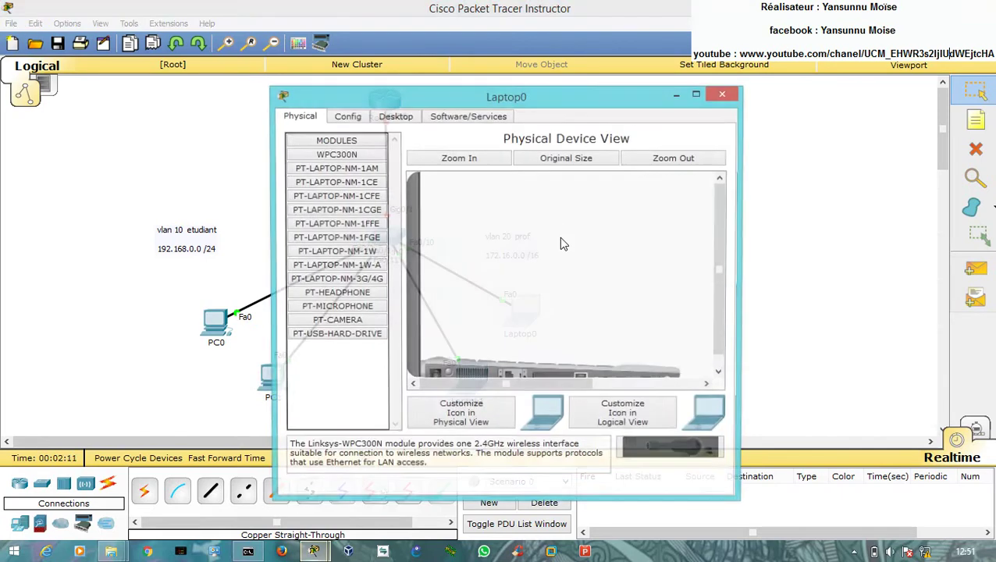
left_click(397, 118)
left_click(327, 178)
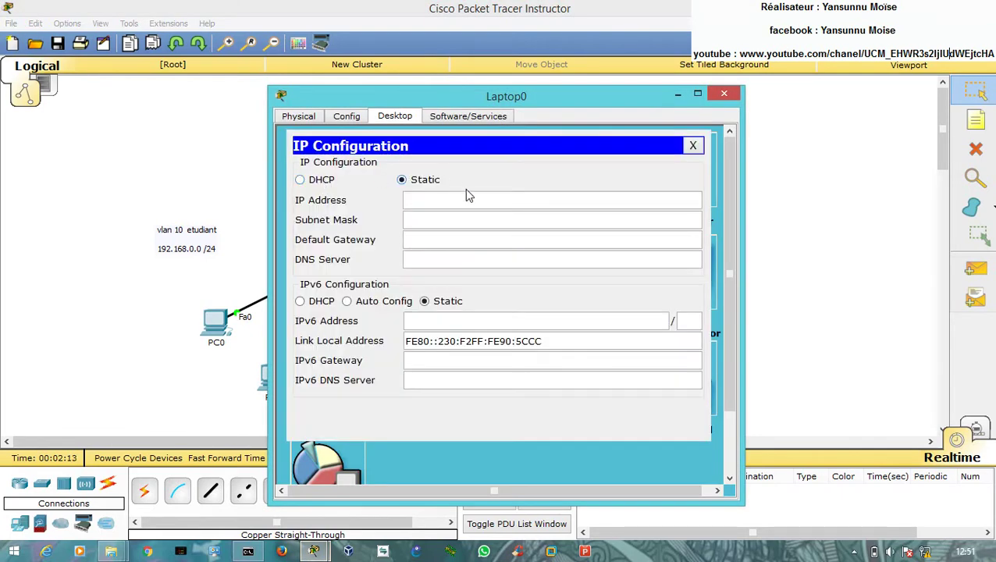
type("172.16.0.10")
key("Tab")
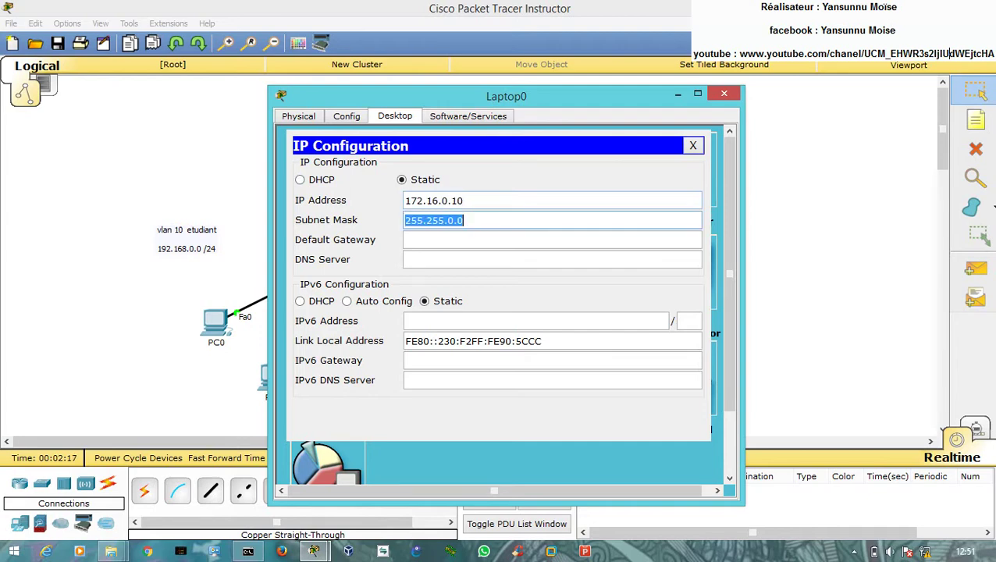
left_click(724, 94)
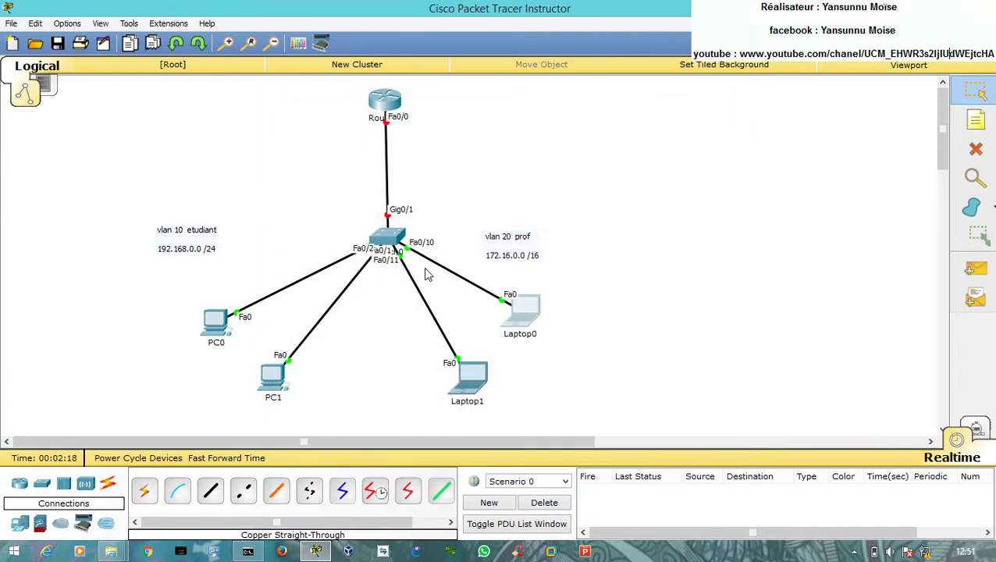
- Give Laptop1 the static IP address 172.16.0.20 with subnet mask 255.255.0.0 and close its configuration window
left_click(471, 388)
left_click(401, 117)
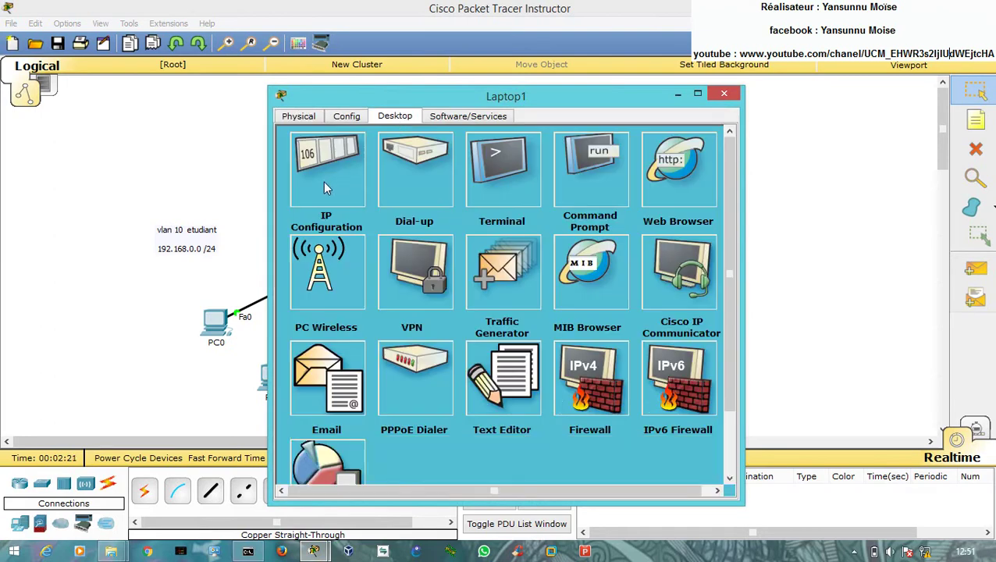
left_click(323, 181)
type("172.168")
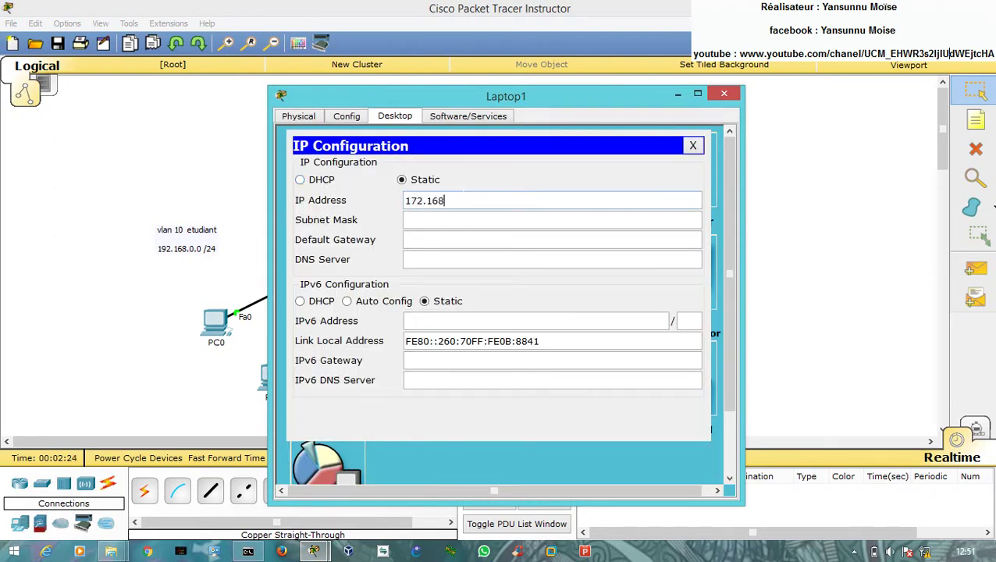
key("BackSpace")
type(".0.20")
key("Tab")
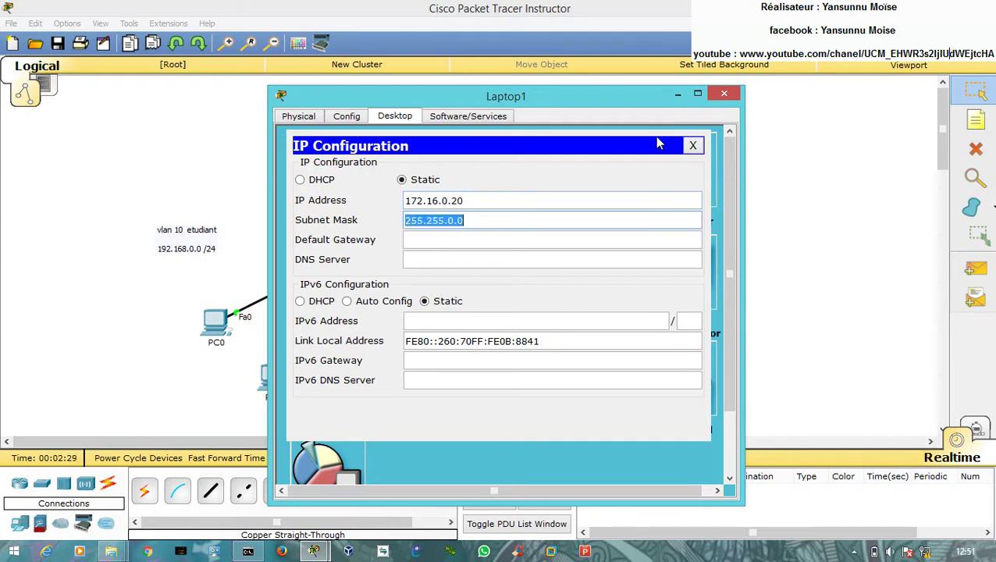
left_click(694, 145)
left_click_drag(608, 98, 818, 73)
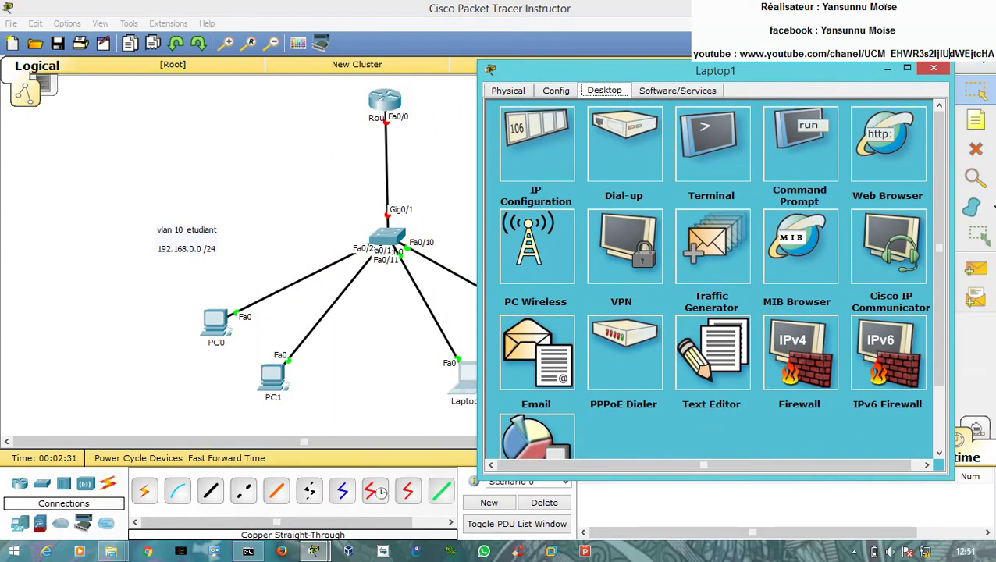
left_click(934, 70)
- Open Switch0's command line and enter privileged mode and global configuration mode with en and conf t
left_click(381, 236)
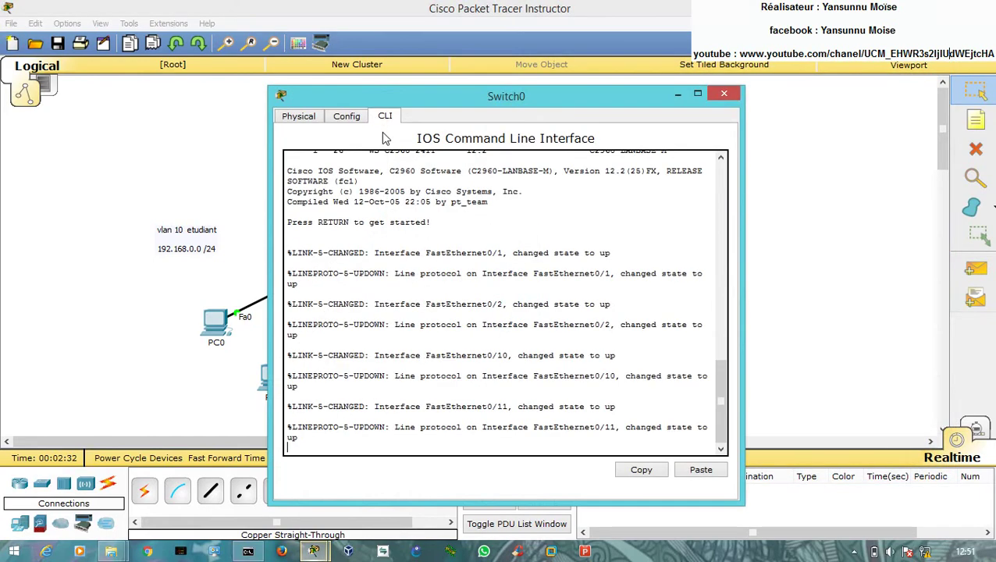
left_click_drag(396, 93, 669, 59)
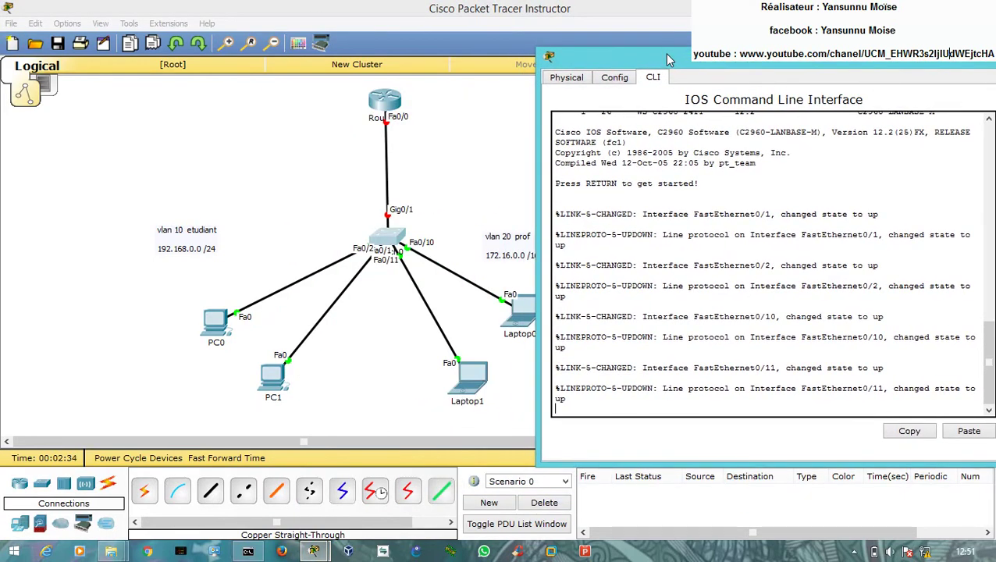
key("Return")
key("Return")
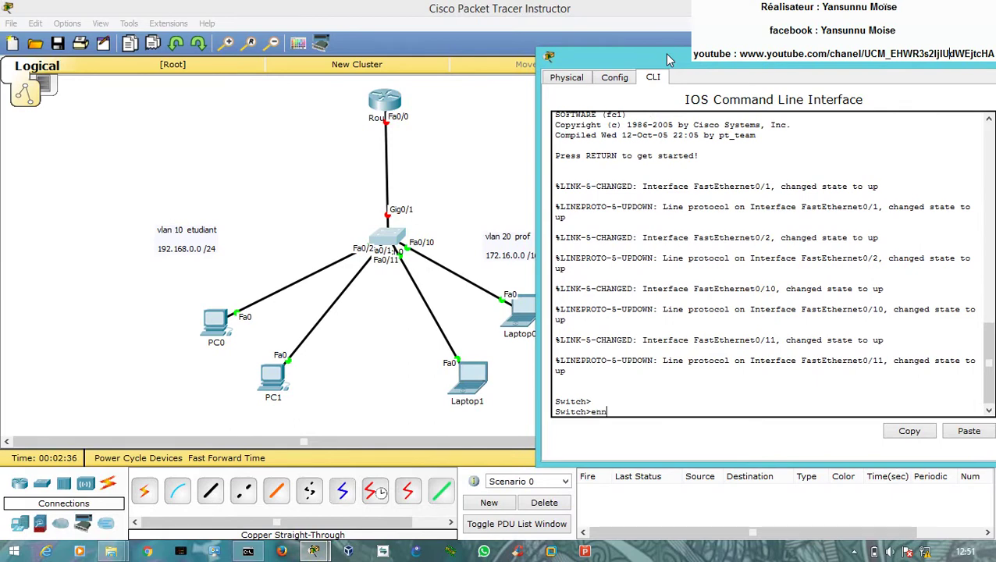
type("enn")
key("BackSpace")
key("Return")
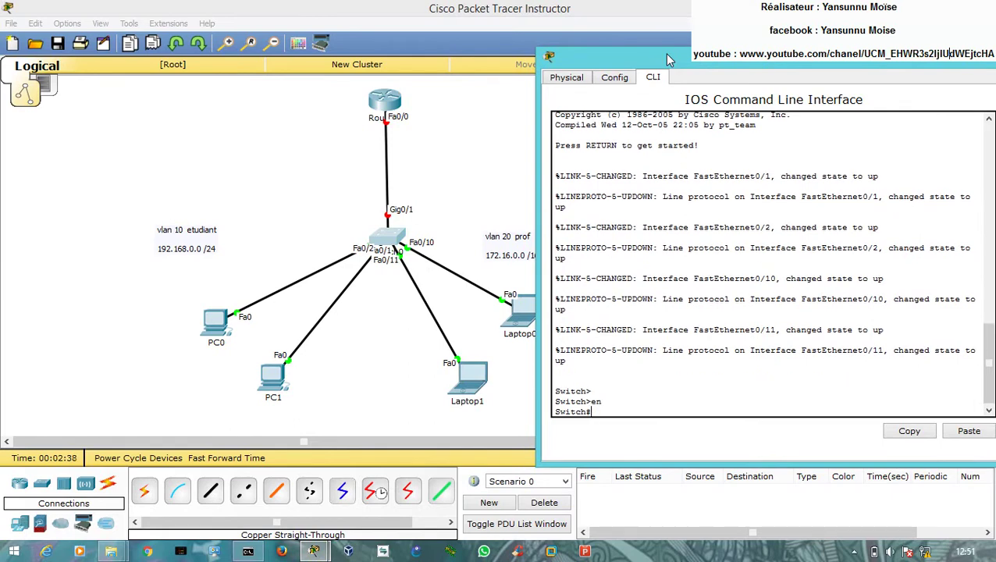
type("conf t")
key("Return")
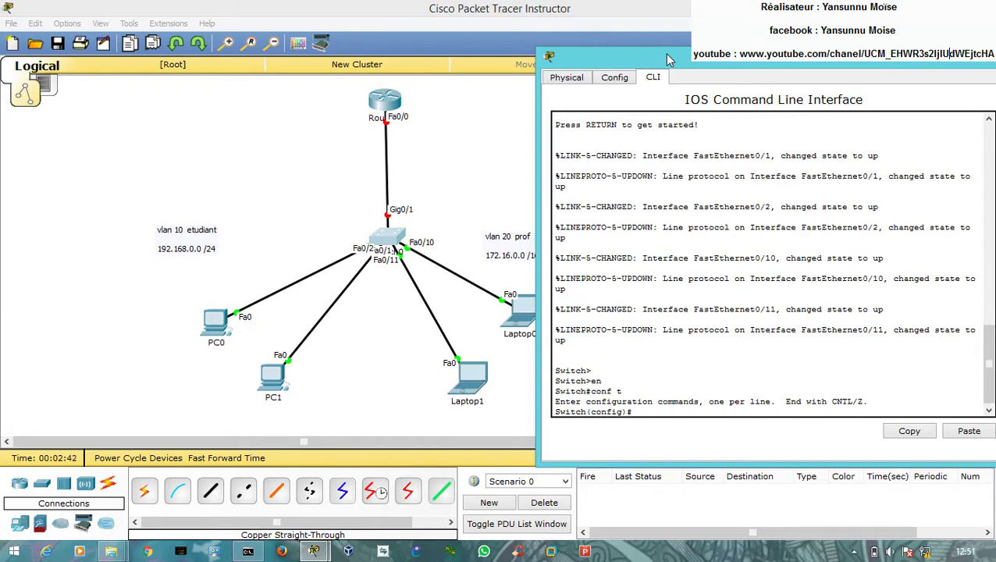
- Create VLAN 10 on Switch0 and name it etudiant
type("vlan 10")
key("Return")
type("name et")
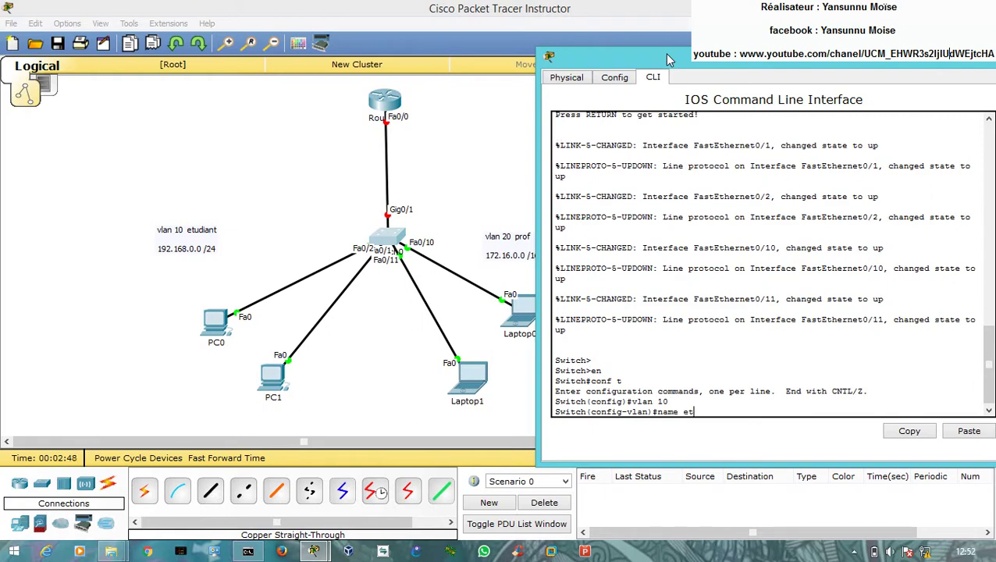
type("udiant")
key("Return")
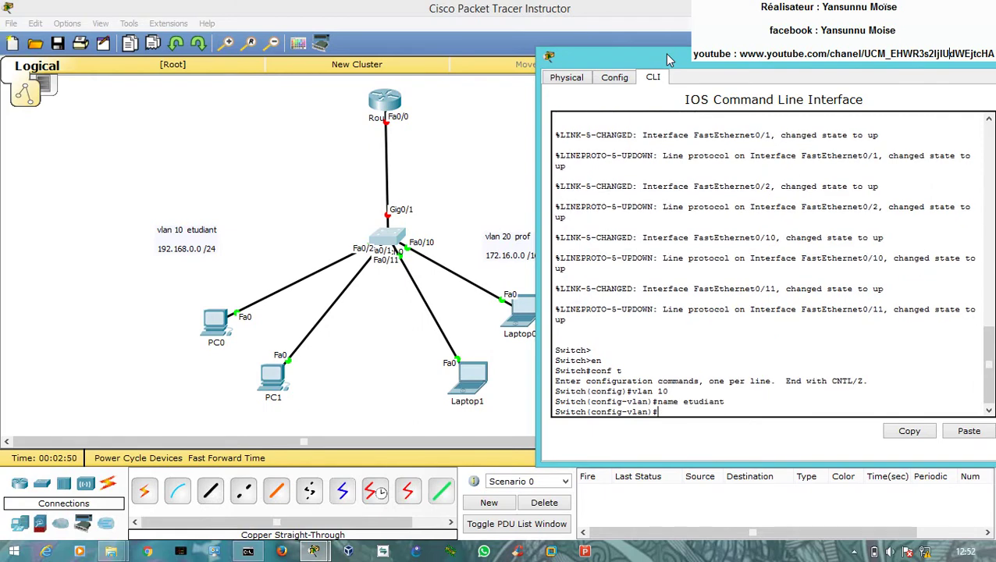
- Create VLAN 20 on Switch0, name it prof, and exit VLAN configuration
type("vlan 20")
key("Return")
type("name prof")
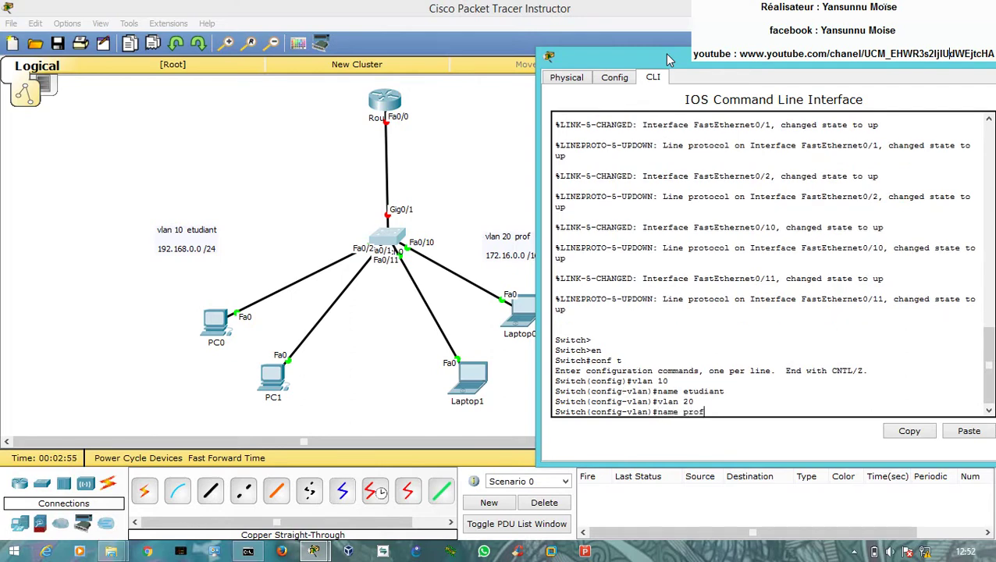
key("Return")
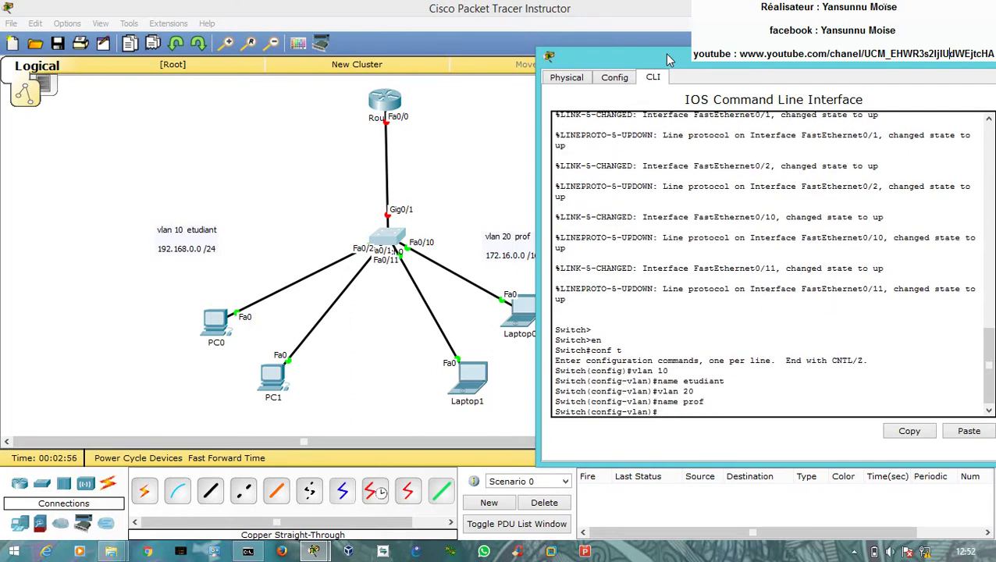
type("ex")
key("Return")
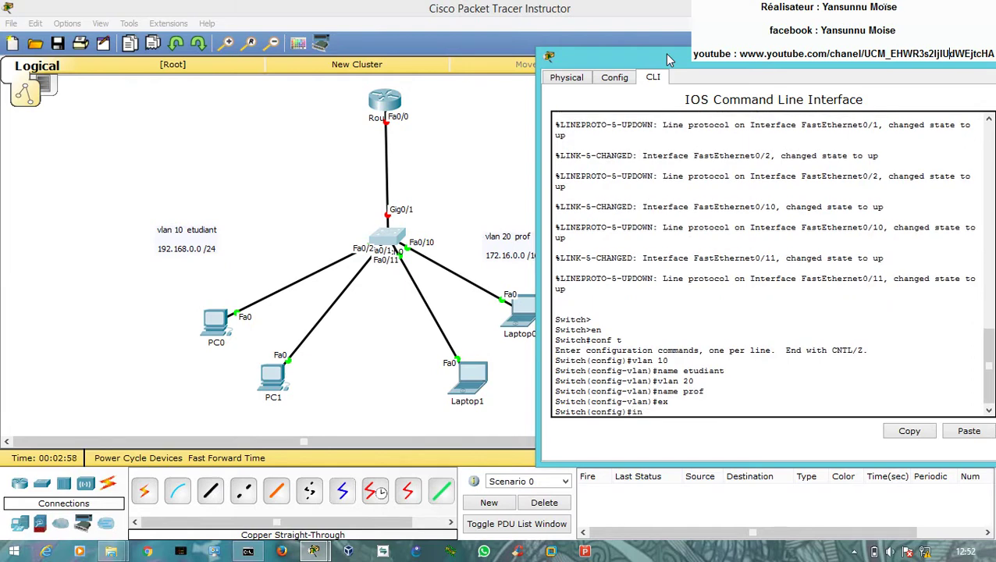
- Assign Switch0's FastEthernet interface range 0/1-5 to access VLAN 10
type("int ra")
key("Tab")
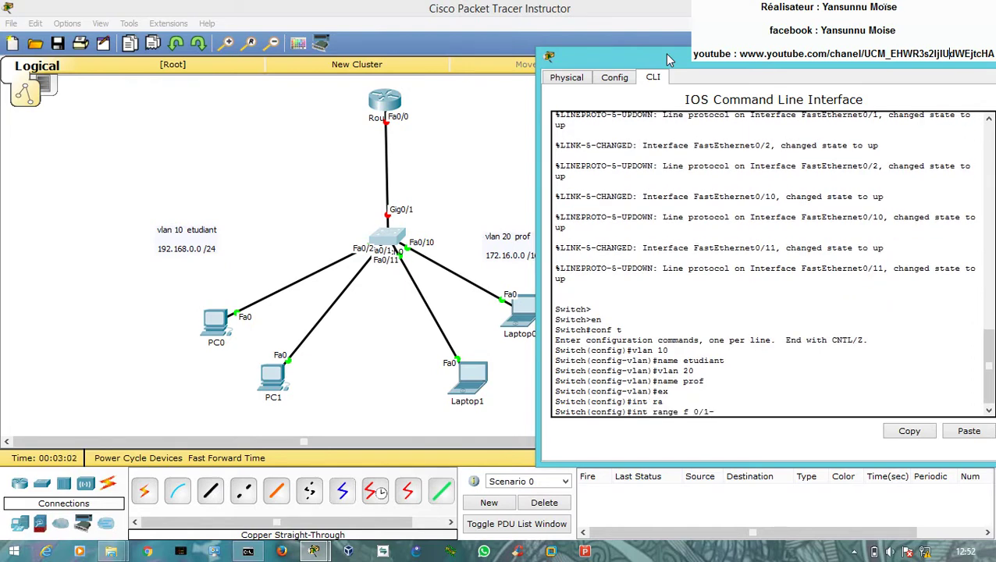
type("f 0/1-5")
key("Return")
type("sw")
key("Tab")
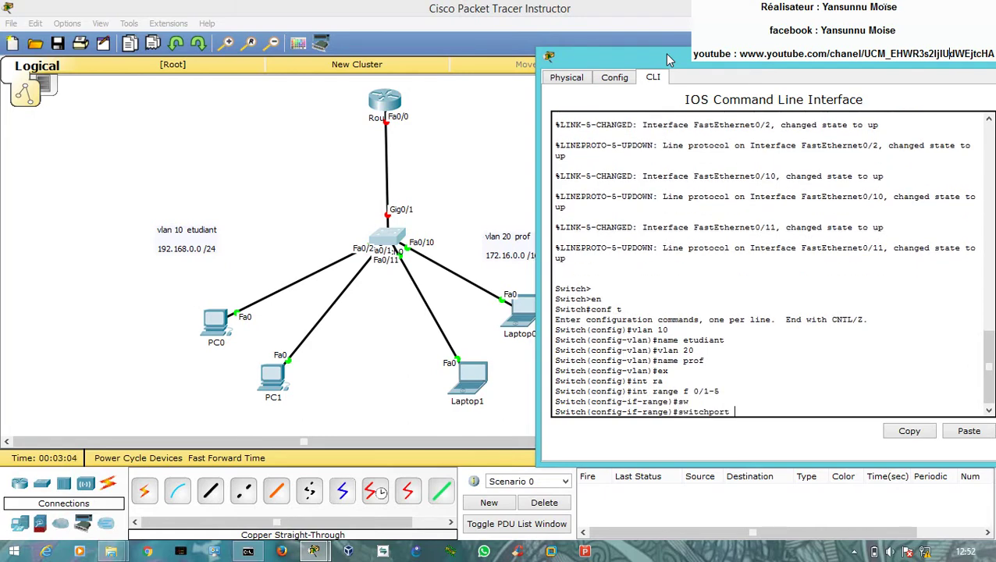
type("acc")
key("Tab")
type("v")
key("Tab")
type("1")
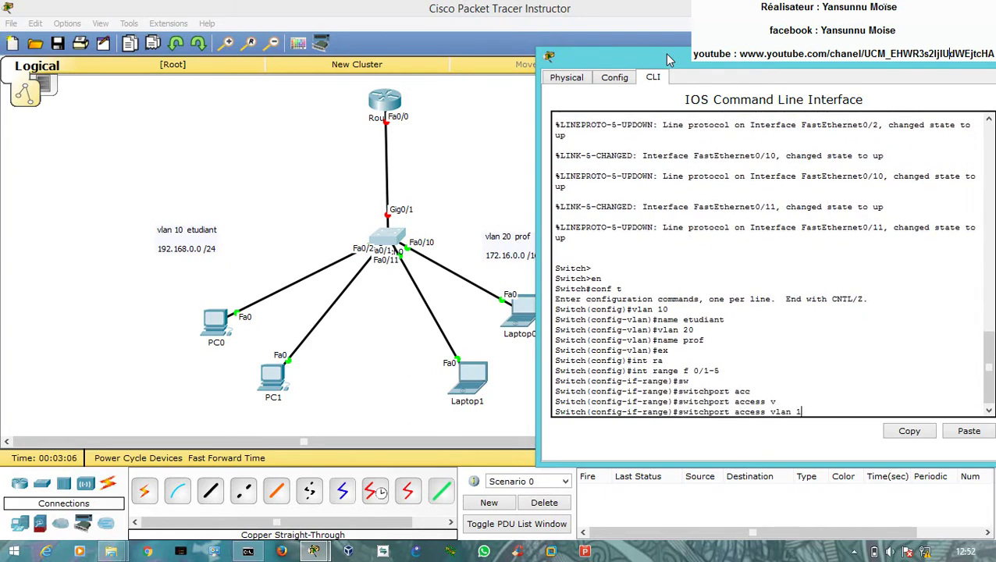
type("0")
key("Return")
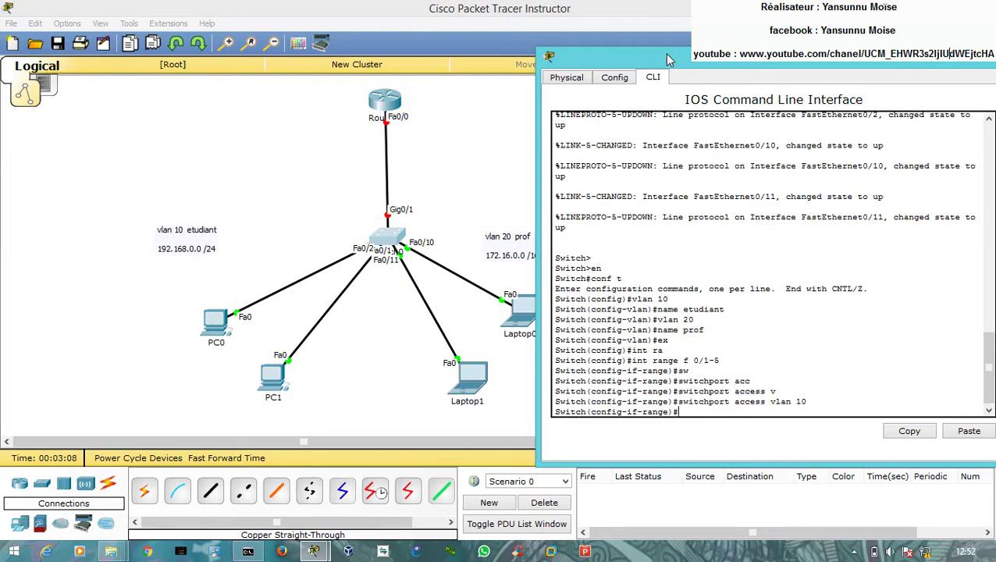
- Assign Switch0's FastEthernet interface range 0/10-15 to access VLAN 20 and close the switch window
type("int ra fa 0/10-15")
key("Return")
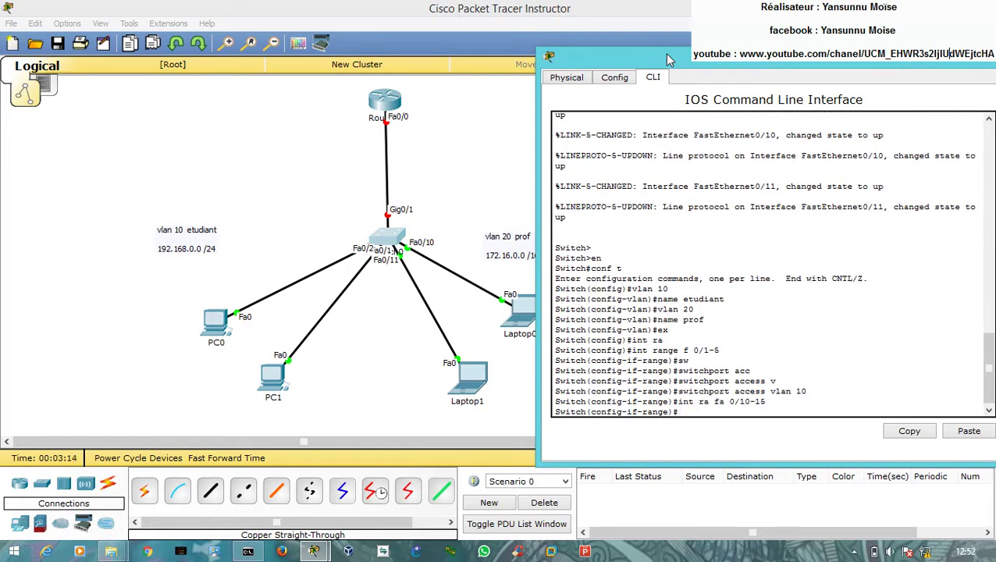
key("Tab")
type("a")
key("Tab")
type("v")
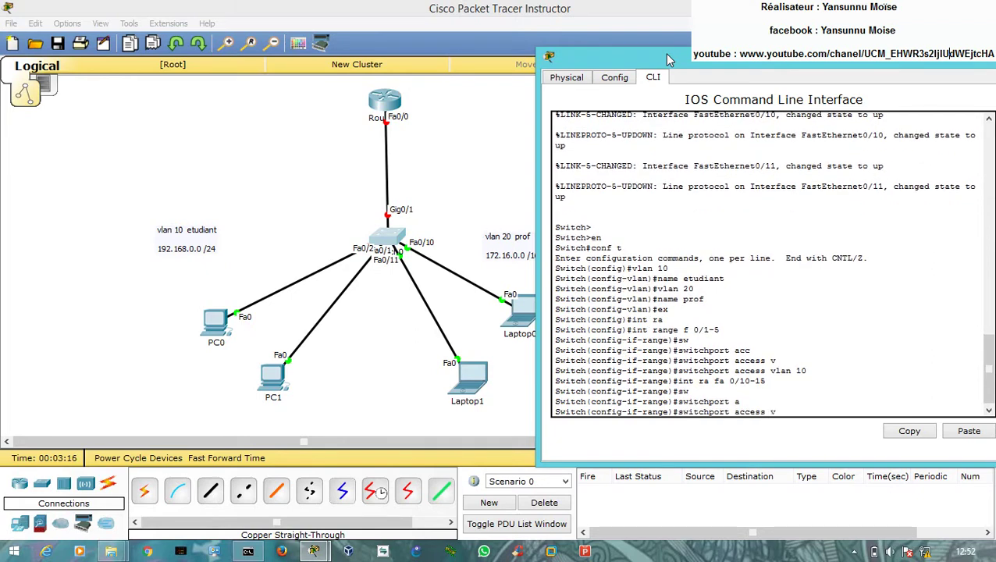
key("Tab")
type("20")
key("Return")
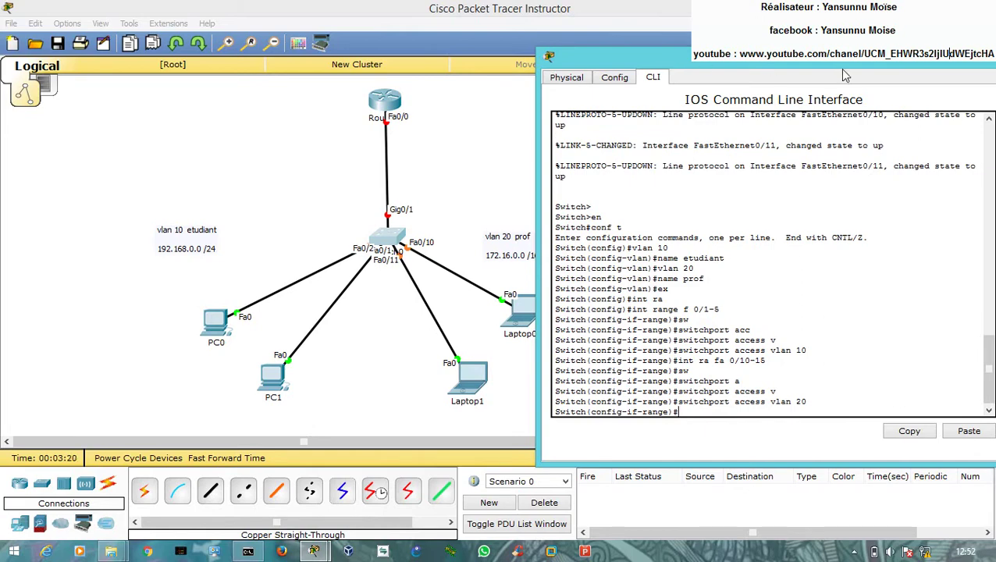
left_click(991, 66)
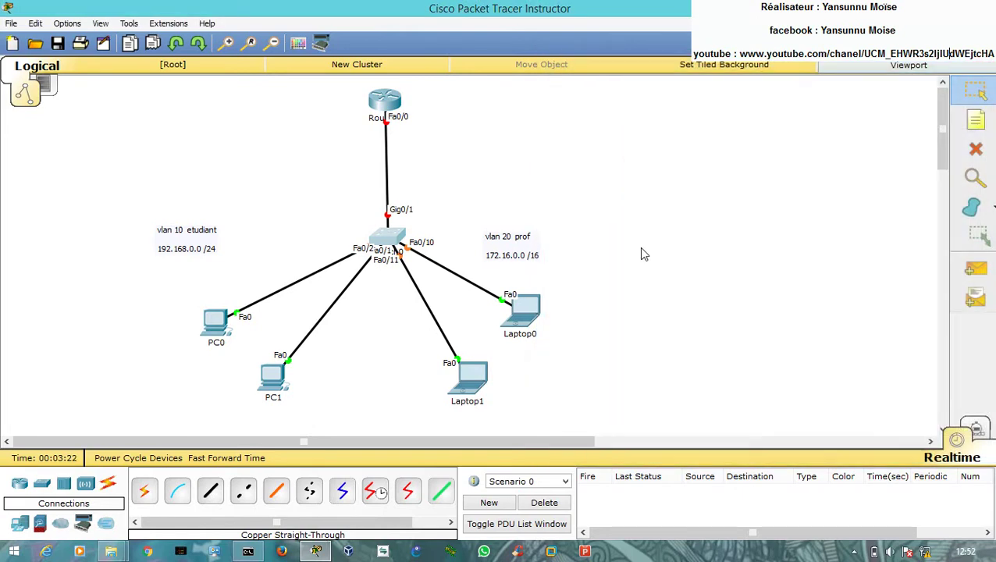
- Leave configuration mode on Switch0 and run sh vlan brief to check the ports assigned to VLANs 10 and 20
left_click(377, 242)
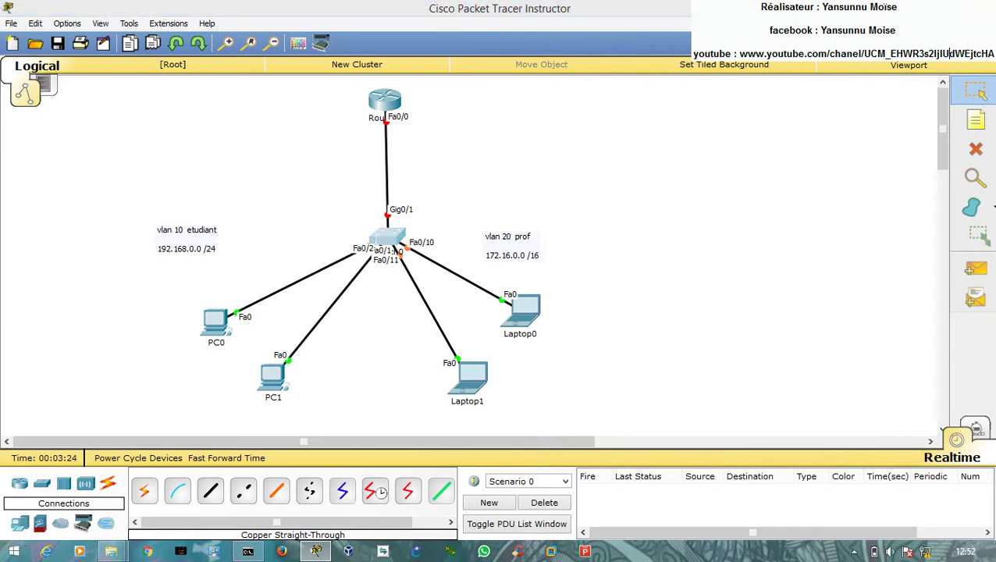
left_click_drag(413, 94, 627, 87)
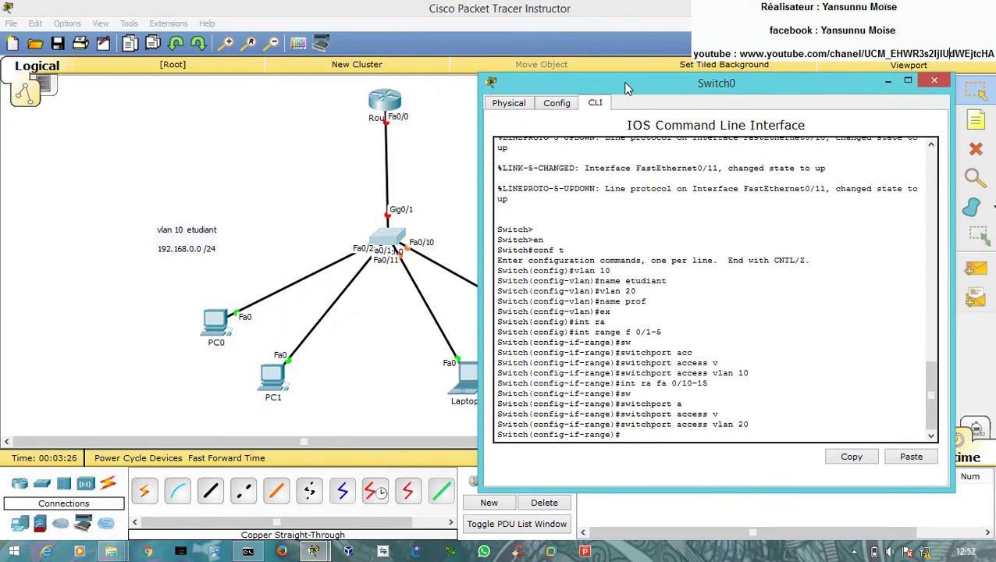
type("end")
key("Return")
key("Return")
type("sh")
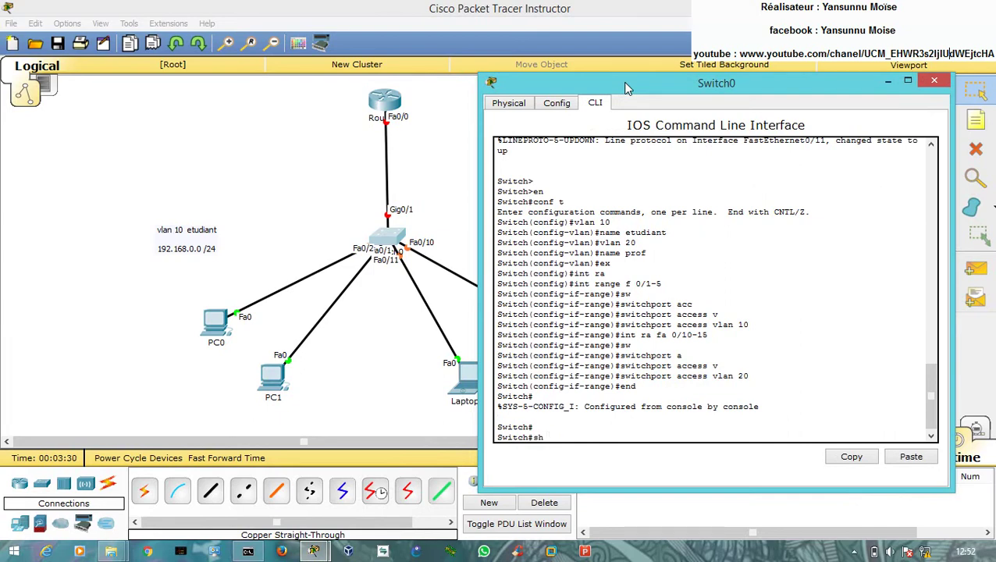
type("lan br")
key("Tab")
key("Return")
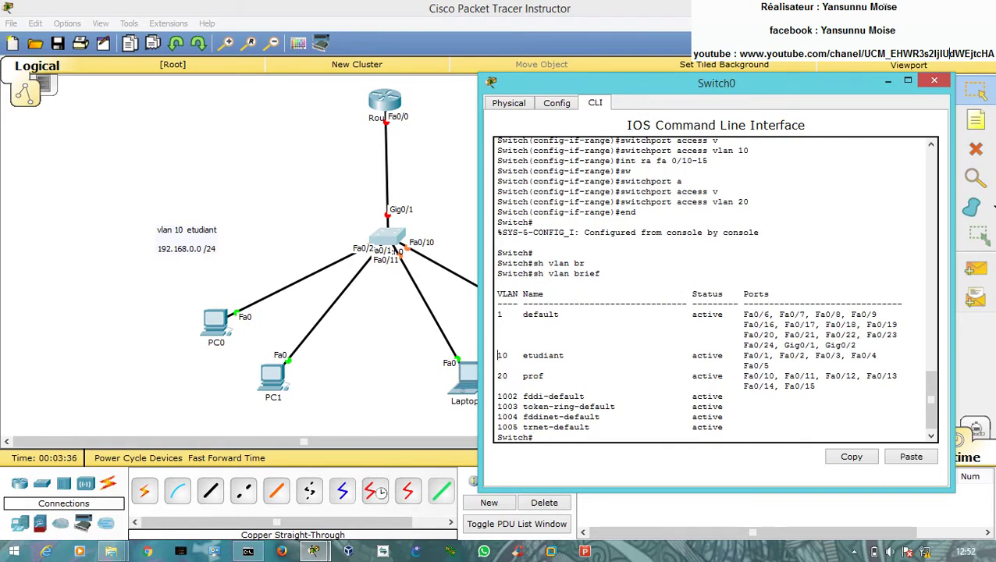
left_click_drag(497, 355, 769, 365)
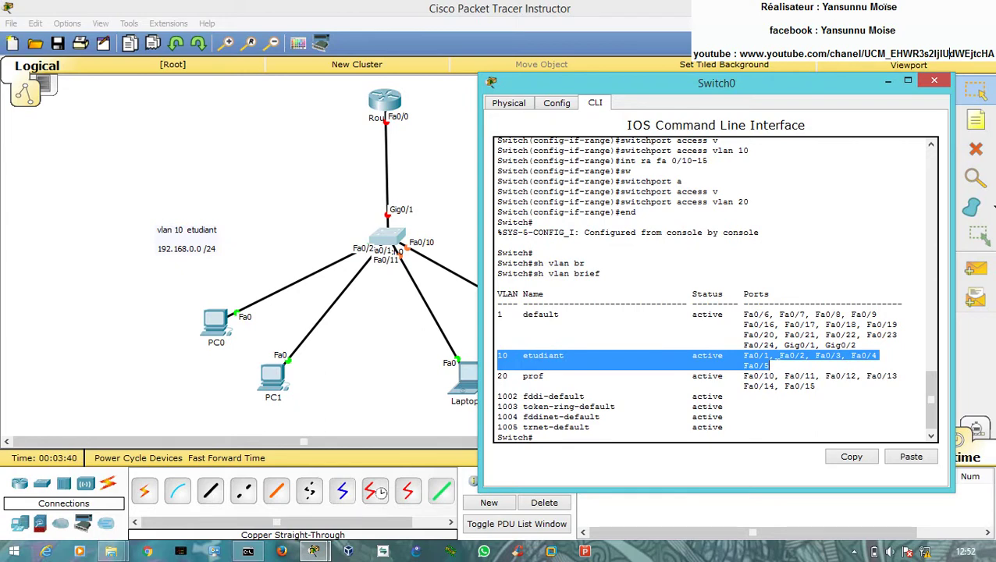
left_click(769, 366)
left_click_drag(498, 375, 816, 386)
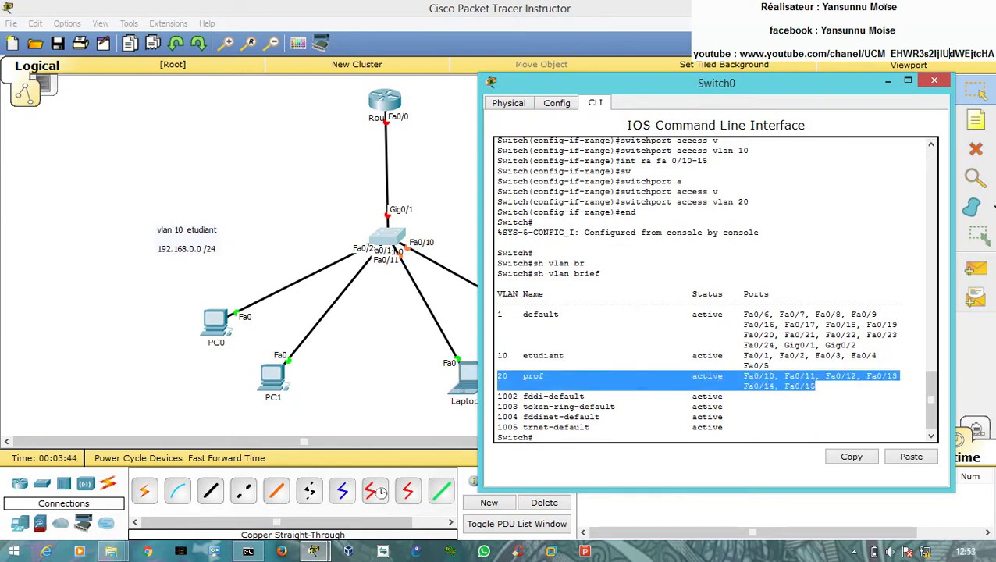
- Close the Switch0 window and switch the network briefly to simulation mode and back to realtime
left_click(934, 81)
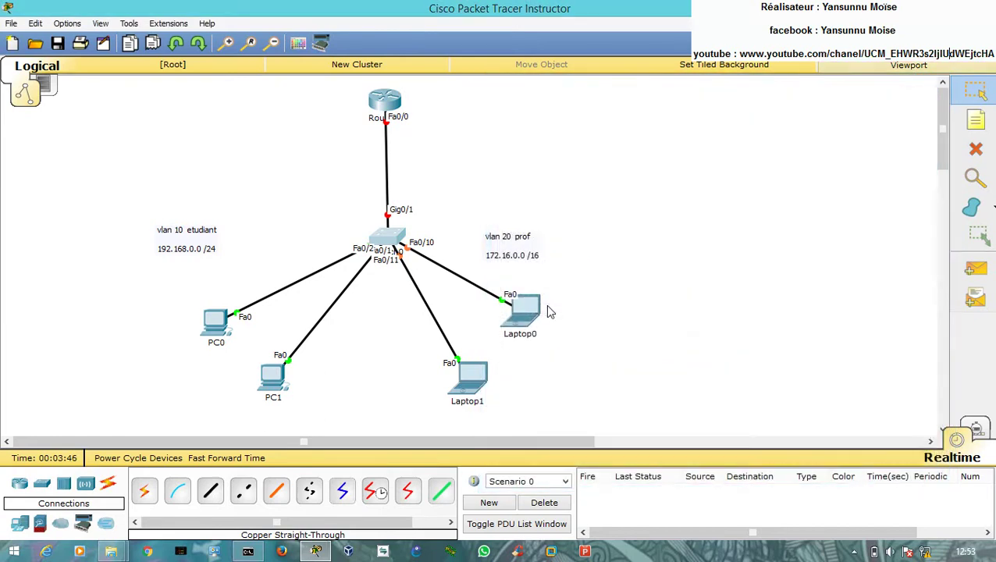
left_click(976, 428)
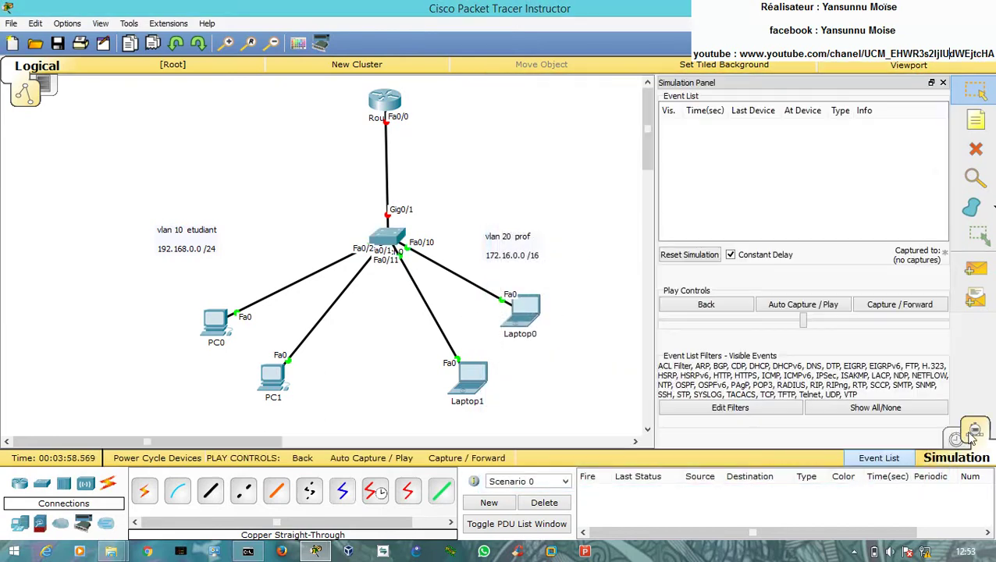
left_click(958, 440)
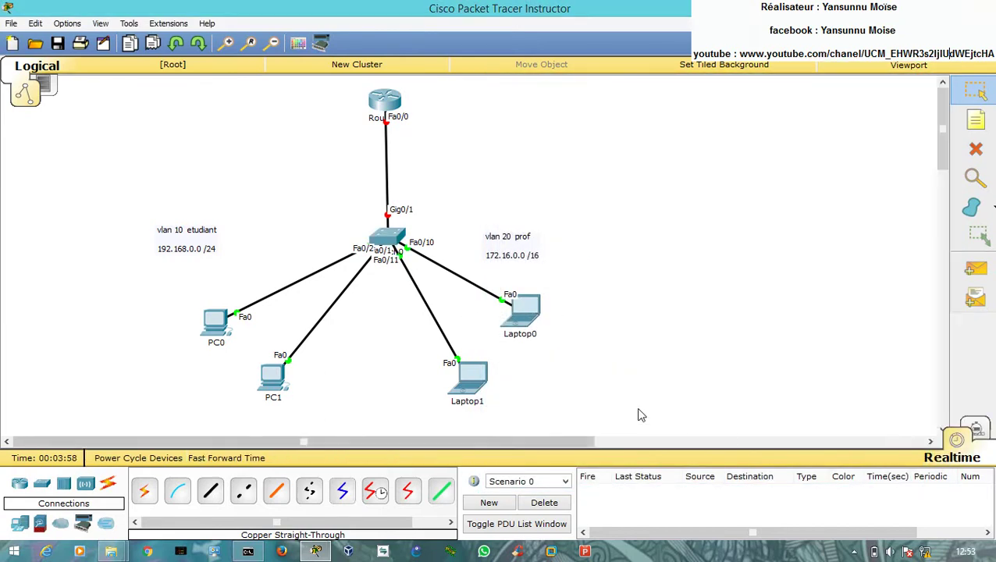
- Ping 172.16.0.20 from Laptop0's Command Prompt to test connectivity within VLAN 20
left_click(526, 315)
left_click(579, 180)
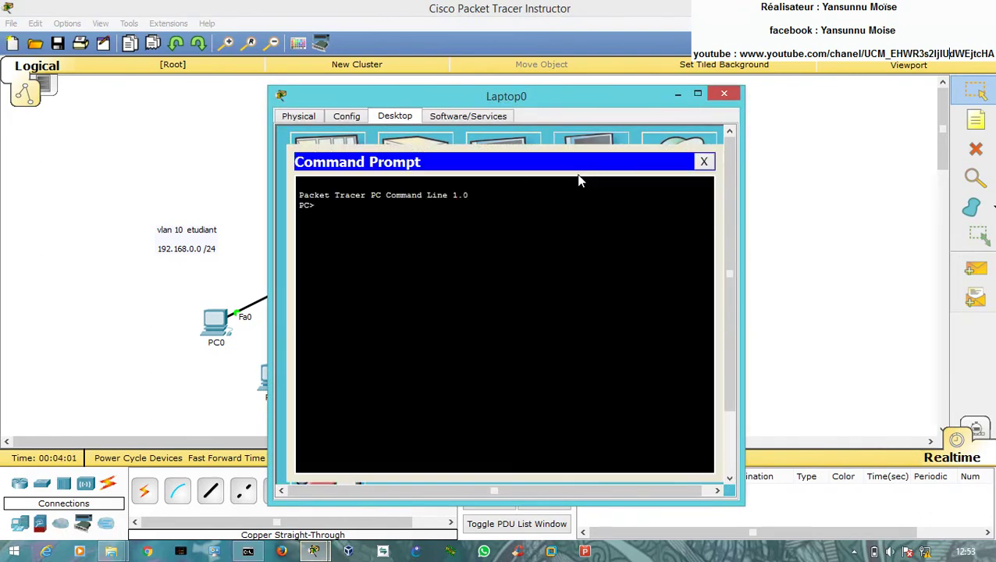
type("ping 172.16.0.")
left_click(759, 244)
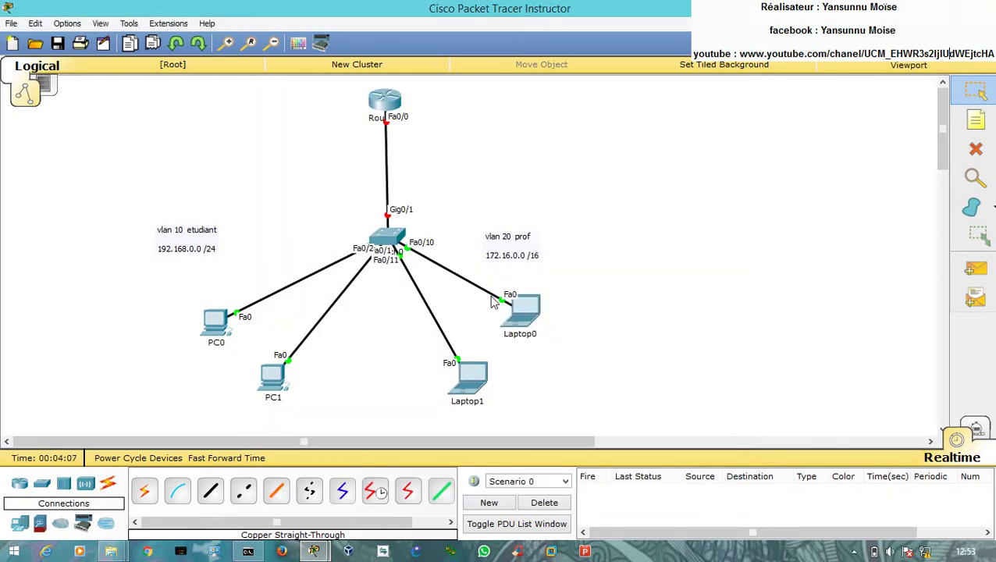
left_click(531, 325)
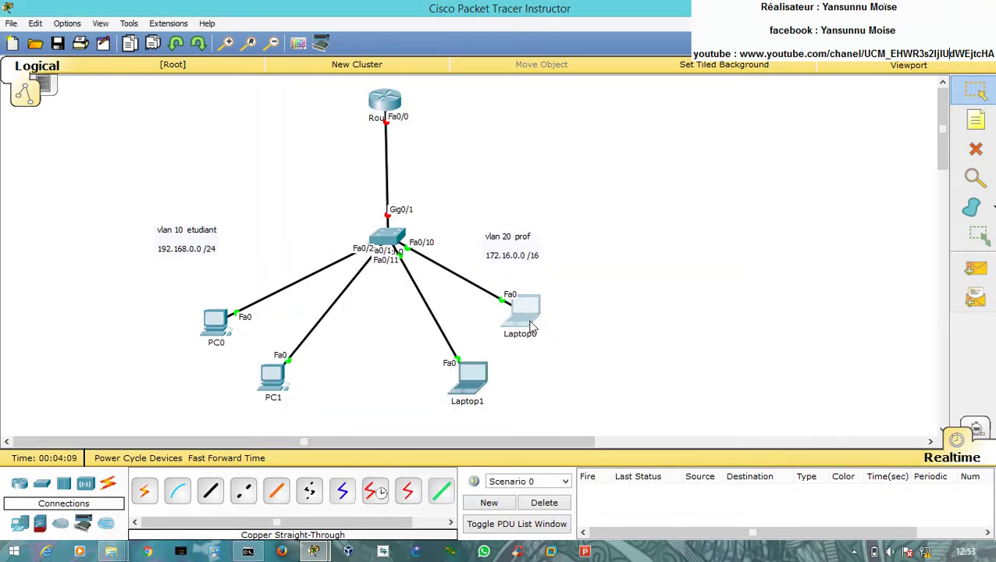
type("20")
key("Return")
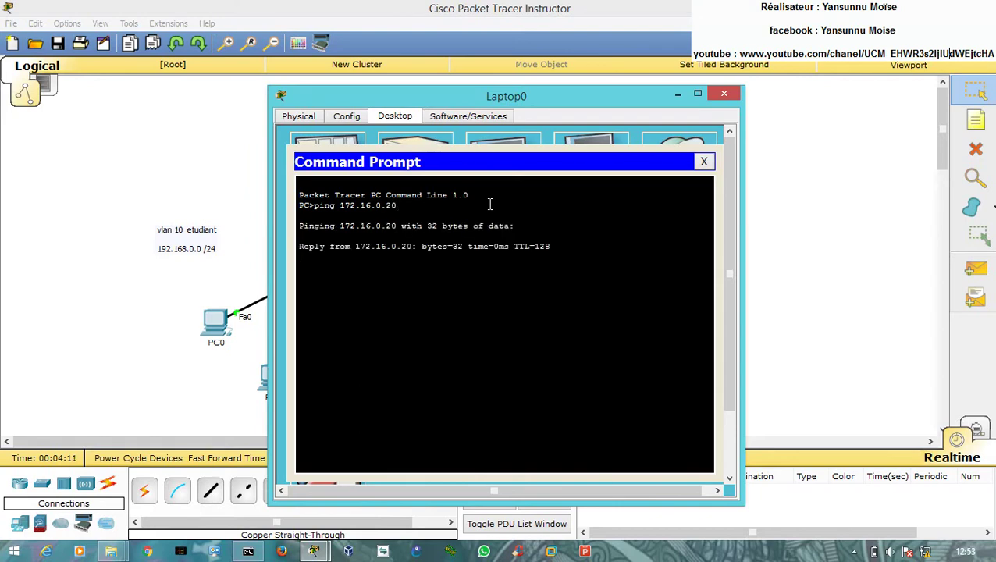
- Ping 192.168.0.20 from PC0's Command Prompt to test connectivity within VLAN 10
left_click(154, 336)
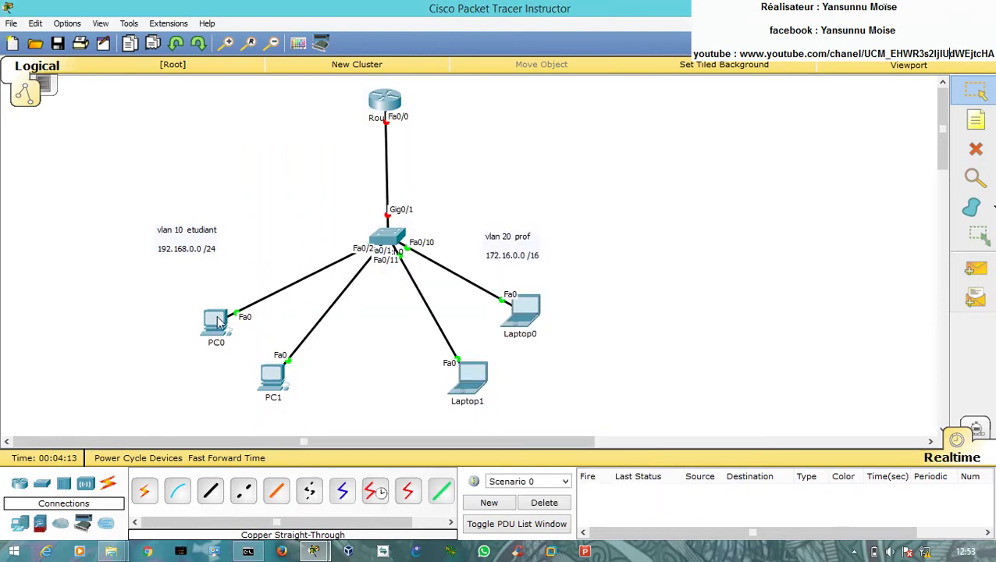
left_click(222, 322)
left_click(570, 186)
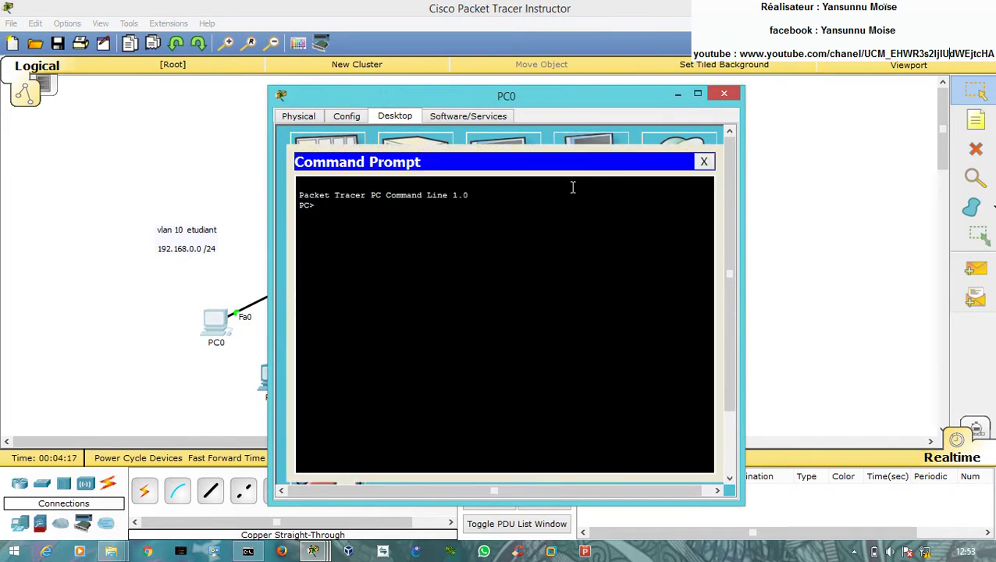
type("ping 192.16")
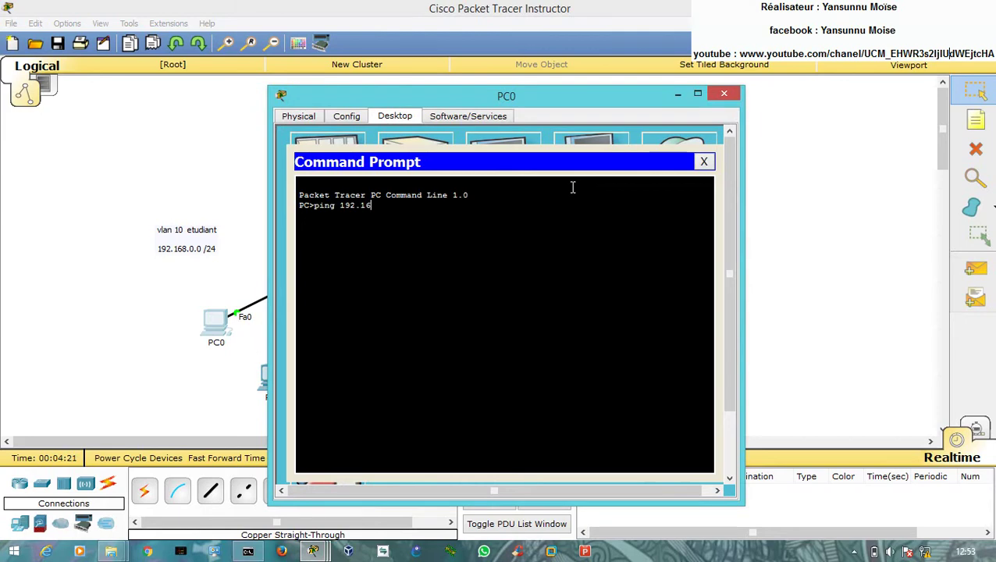
type("8.0.20")
key("Return")
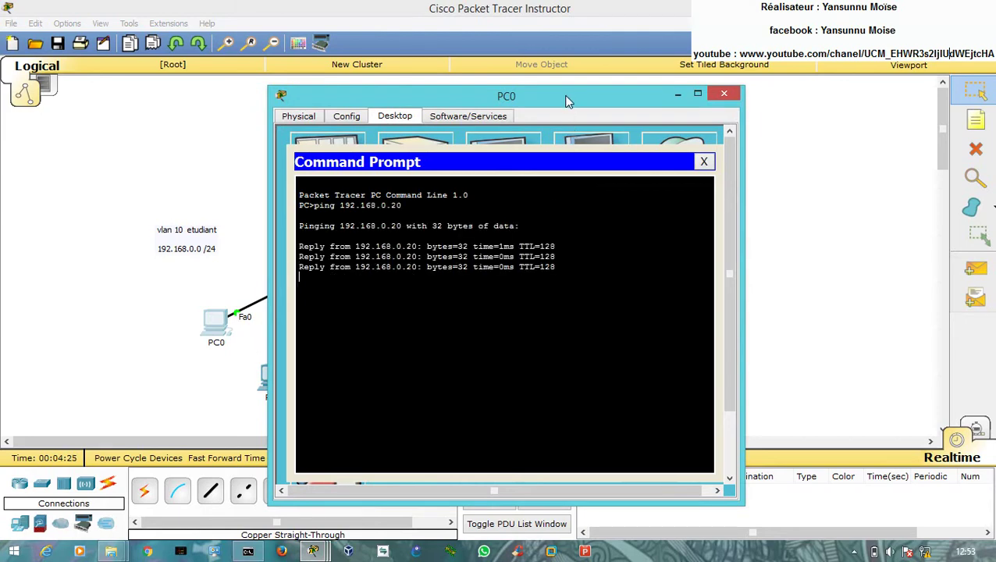
- Ping 172.16.0.10 from PC0 to test connectivity between the VLANs, and close PC0's window
left_click_drag(574, 99, 746, 84)
type("p")
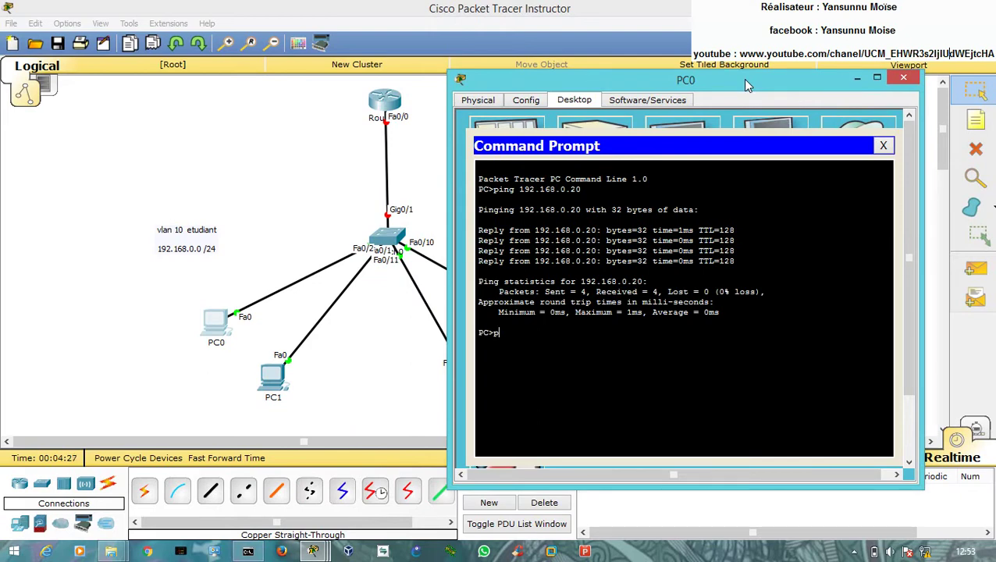
type("ing 172.16.0.10")
key("Return")
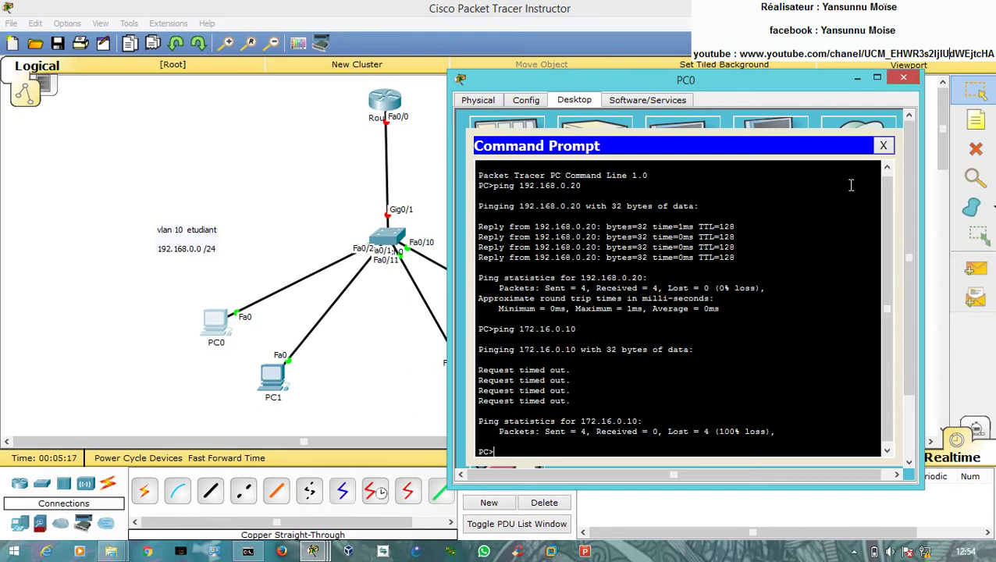
left_click(903, 79)
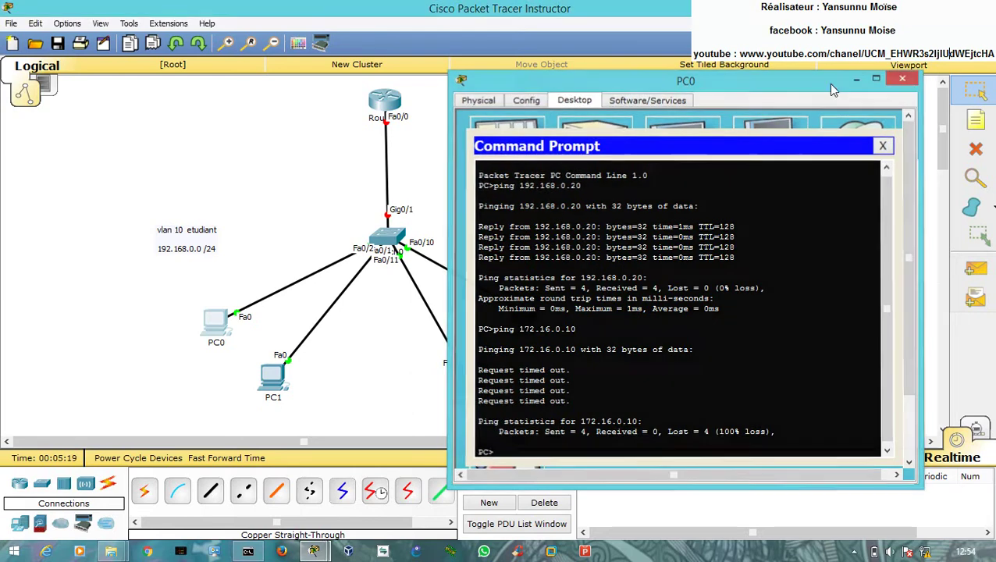
- Open Router0's command line and decline the initial configuration dialog to reach the router prompt
left_click(387, 103)
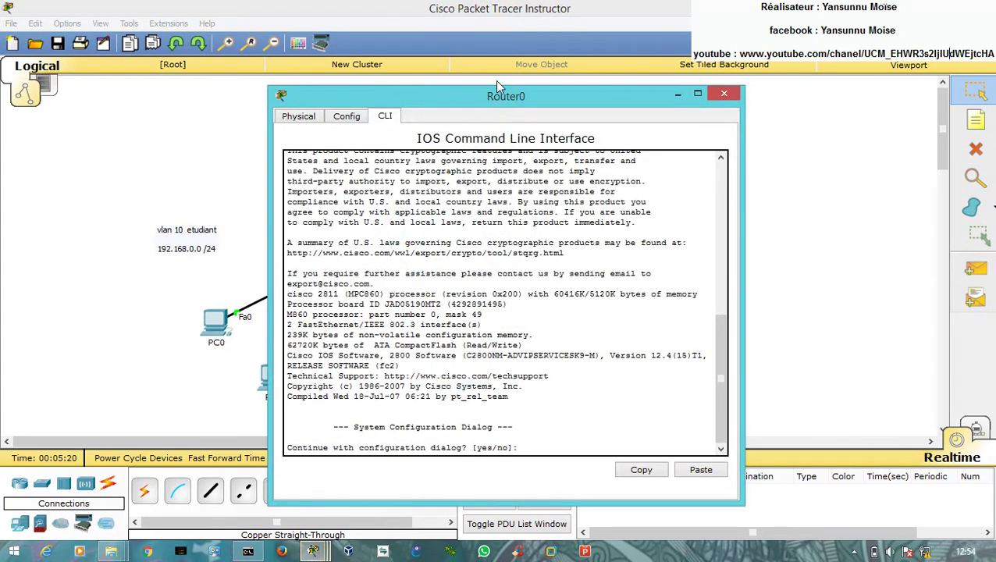
left_click_drag(495, 86, 679, 72)
type("n")
key("Return")
key("Return")
key("Return")
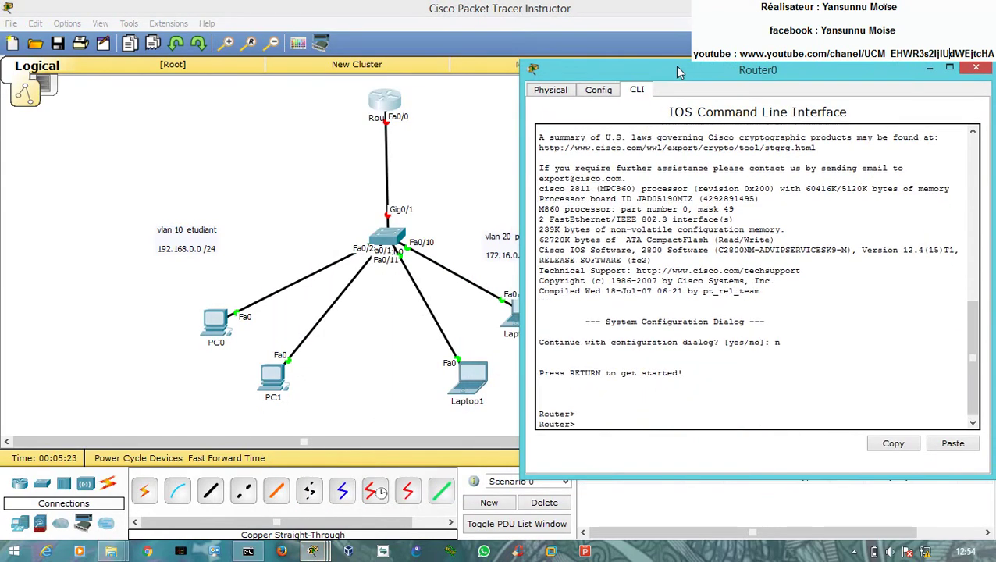
- Enter privileged mode and global configuration mode on Router0
type("en")
key("Return")
key("Return")
type("c")
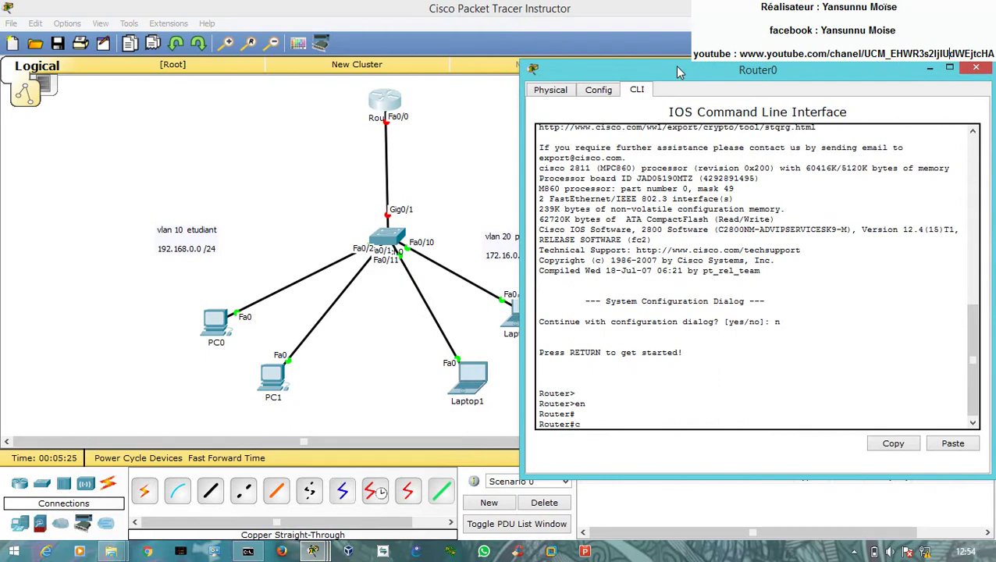
type("onf t")
key("Return")
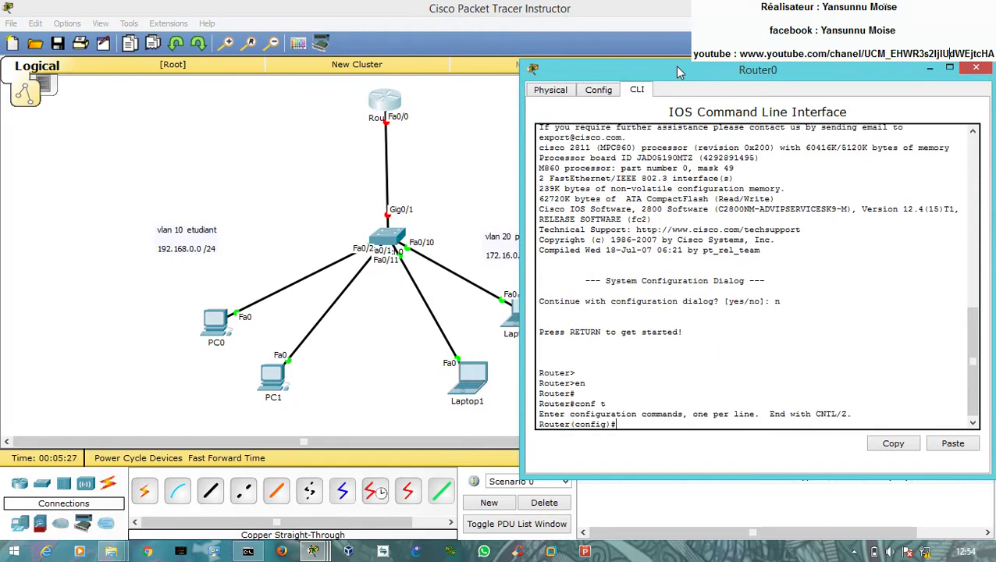
- Enable Router0's FastEthernet 0/0 interface with no shutdown
type("int fa 0/0")
key("Return")
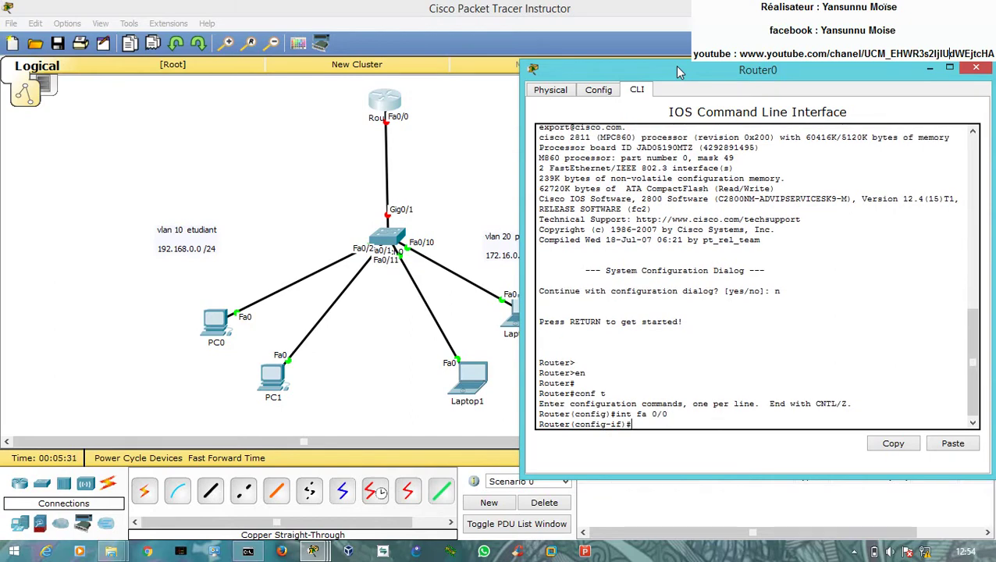
type("n sh")
key("Return")
key("Return")
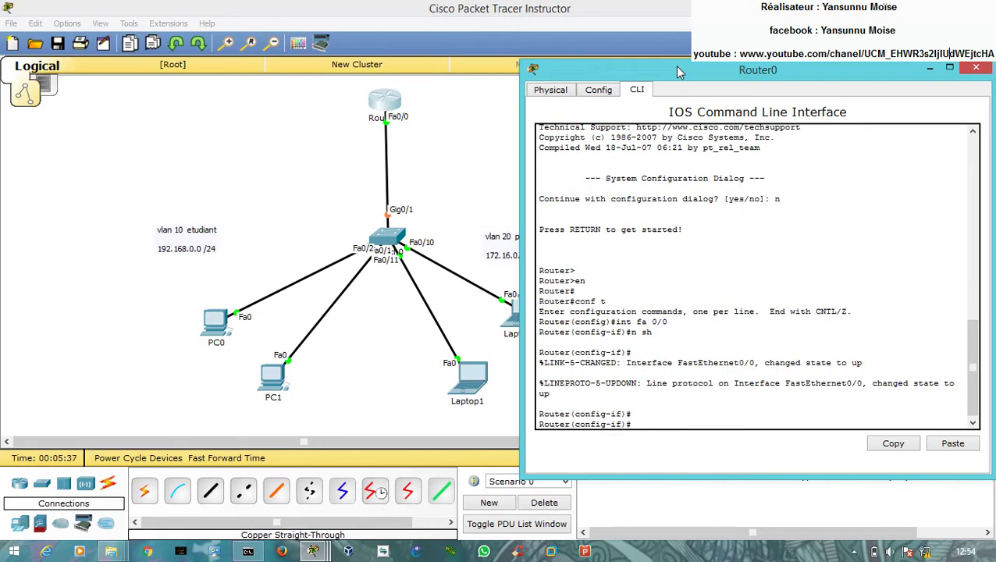
- Create subinterface FastEthernet 0/0.10 on Router0 and set its encapsulation to dot1Q 10
type("int fa 0/0.10")
key("Return")
key("Return")
key("Return")
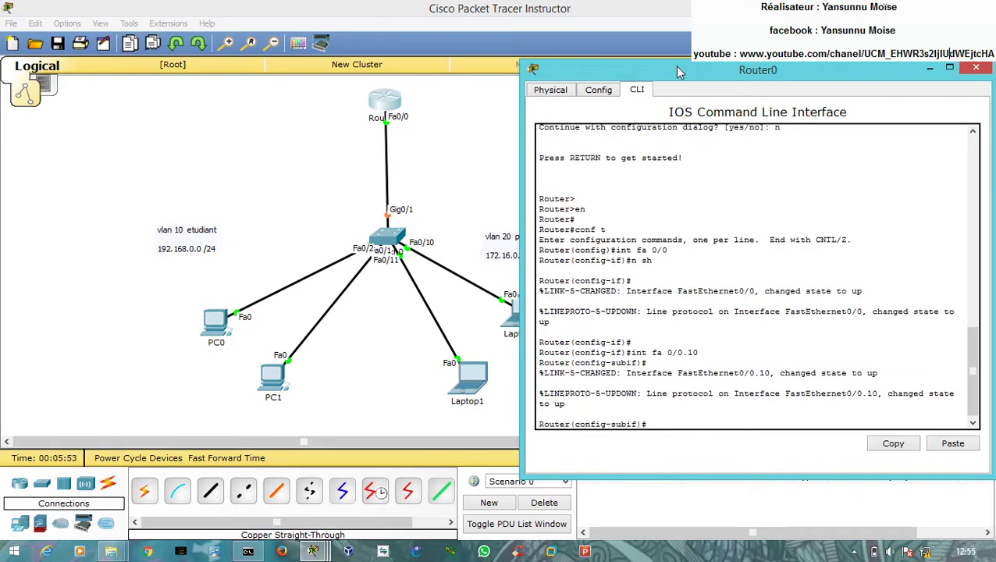
type("enca")
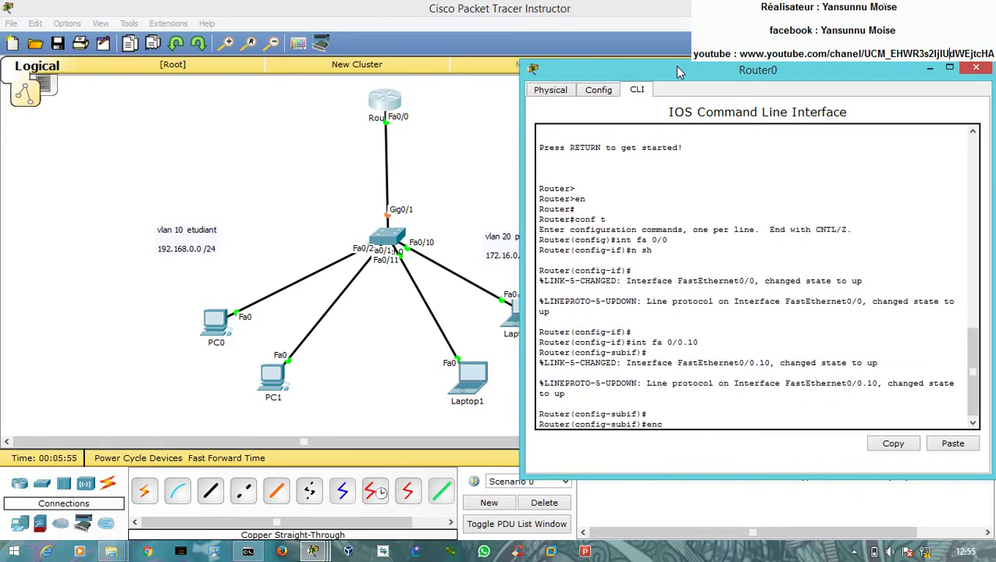
key("Tab")
type("dot")
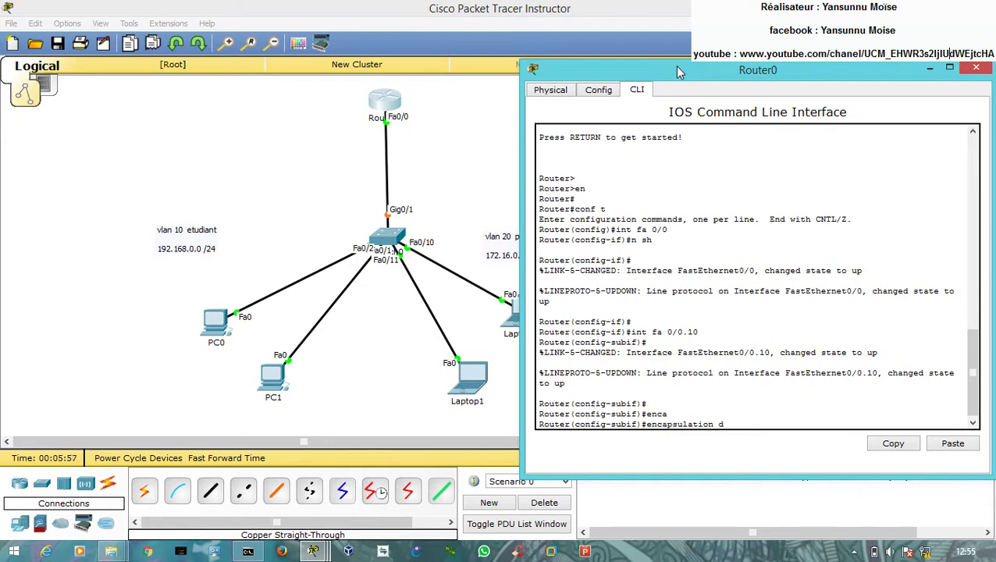
key("Tab")
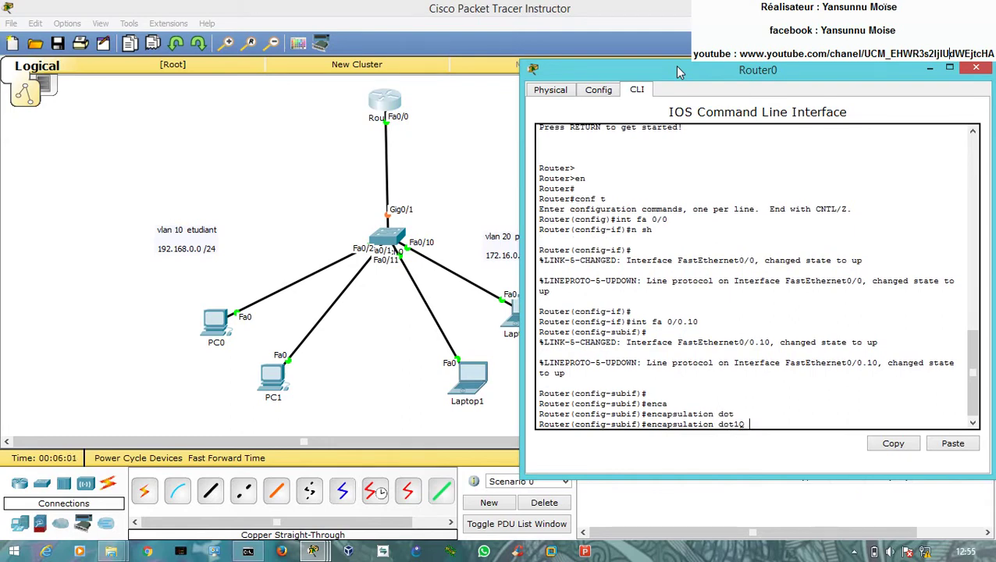
type("?")
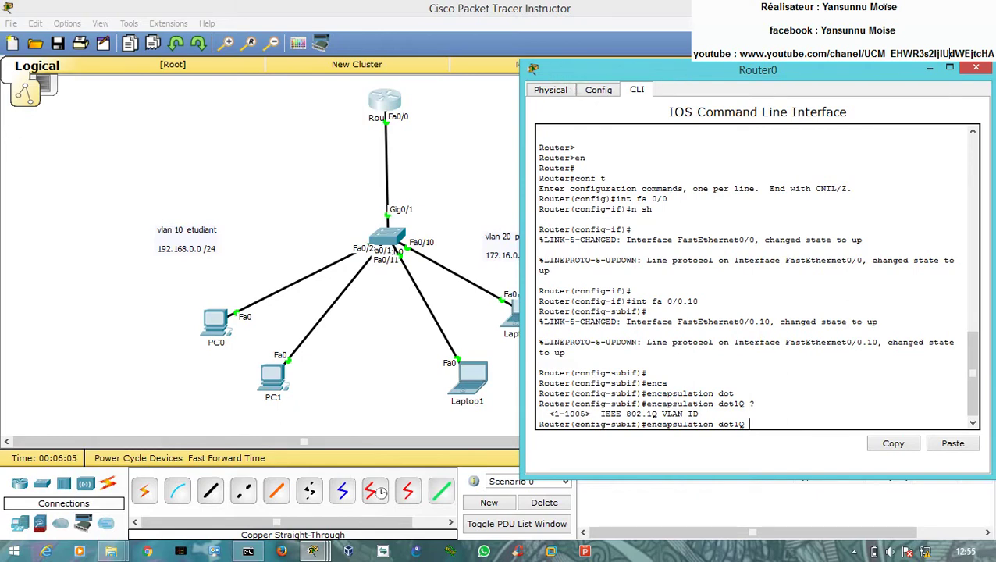
type("10")
key("Return")
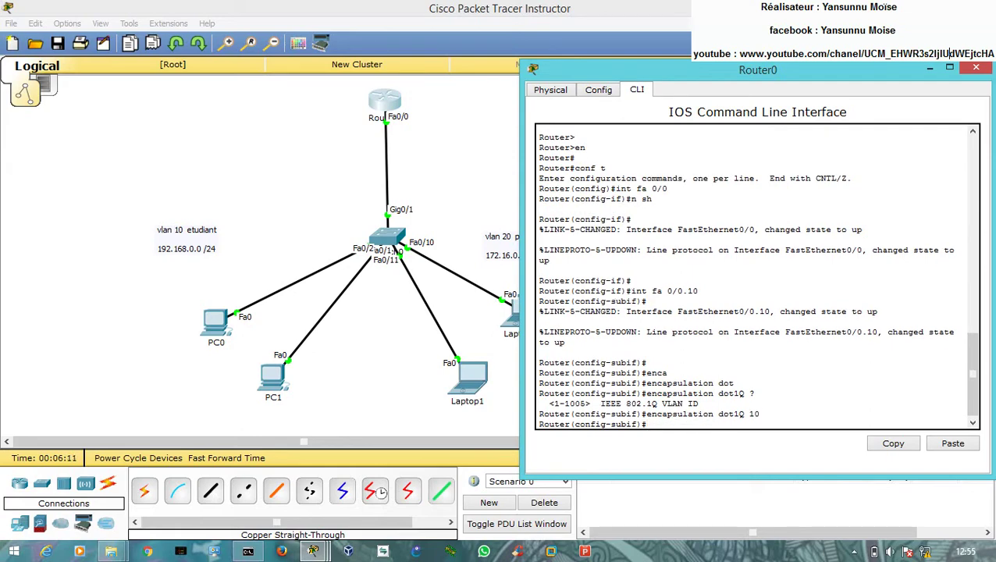
- Assign IP address 192.168.0.254 with mask 255.255.255.0 to subinterface FastEthernet 0/0.10
mouse_move(682, 291)
left_mouse_down()
mouse_move(699, 291)
mouse_move(668, 291)
left_mouse_up()
left_click(668, 291)
type("IP ADD")
key("Tab")
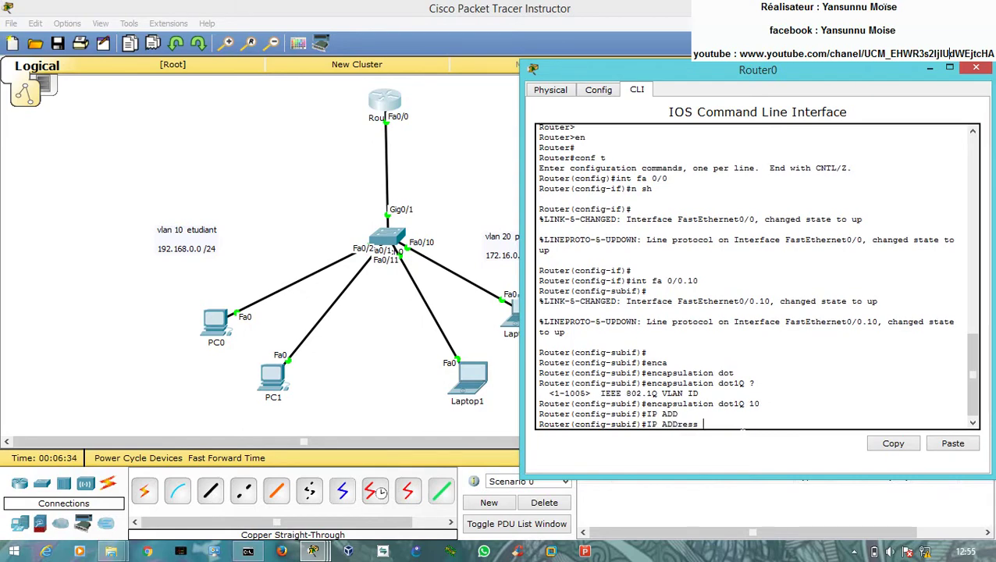
type("192.168.0.254 255.255.55.")
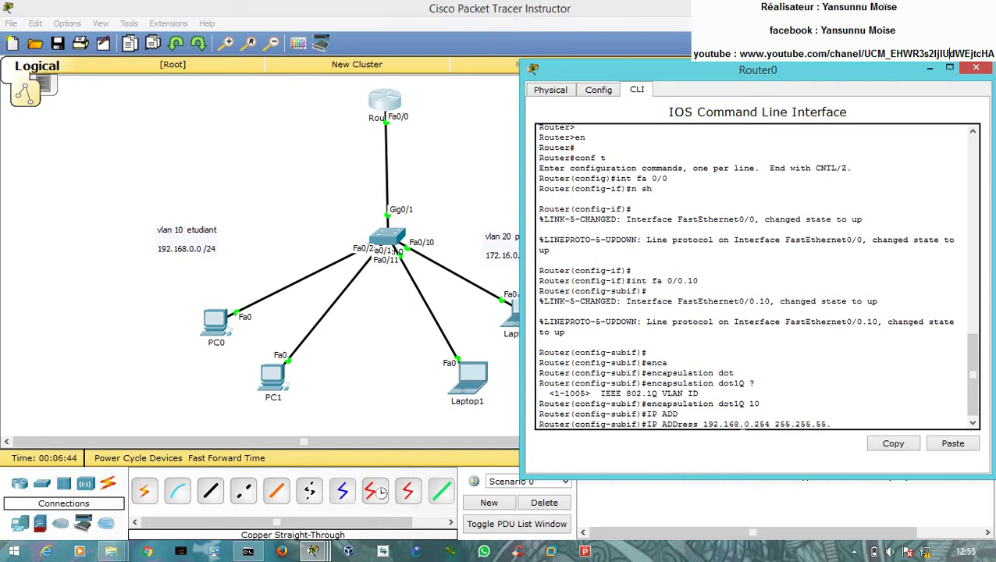
key("BackSpace")
key("BackSpace")
key("BackSpace")
type("255.0")
key("Return")
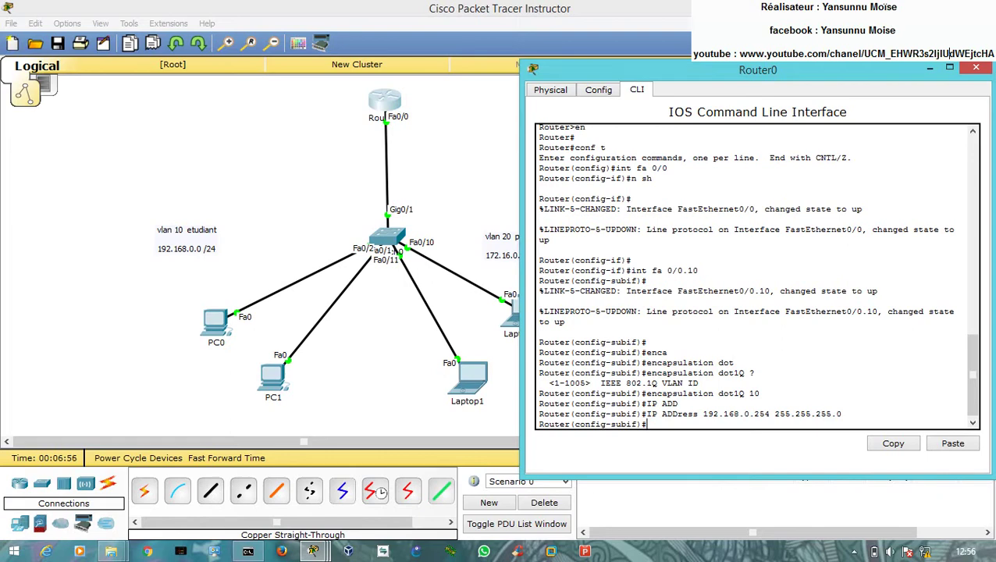
- Exit subinterface 0/0.10 and create subinterface FastEthernet 0/0.20 on Router0
type("EX")
key("Return")
key("Return")
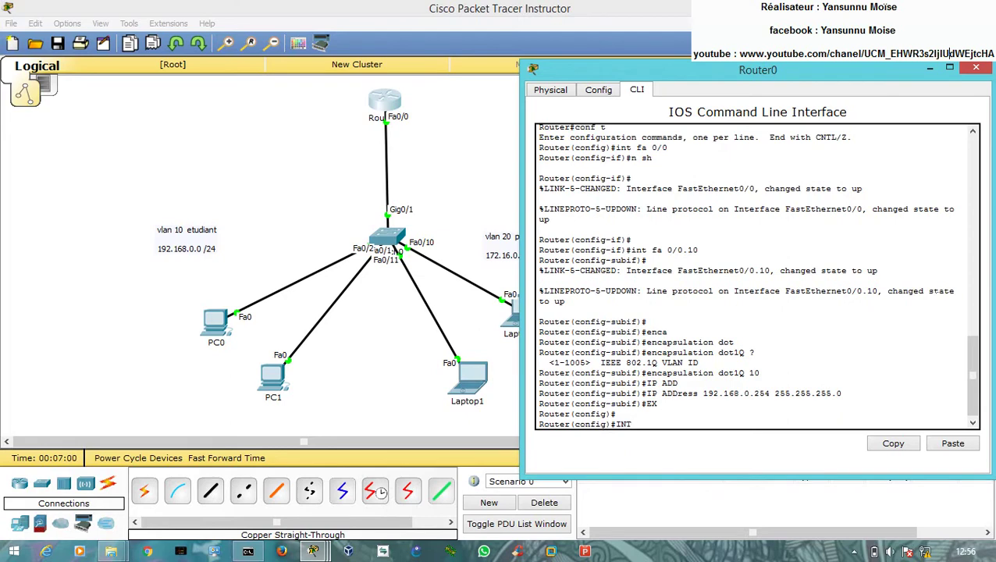
type("FA 0/0")
type(".20")
key("Return")
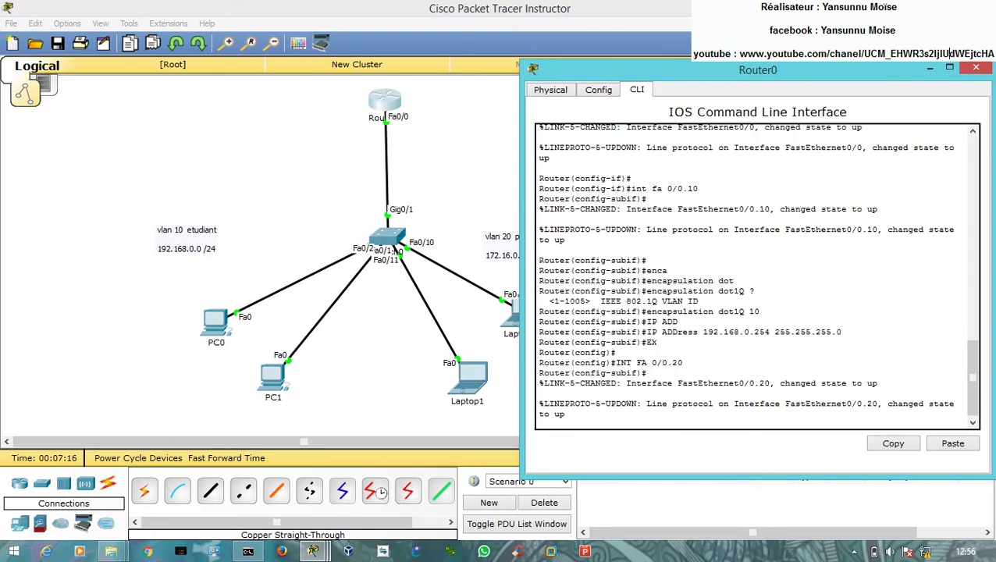
key("Return")
key("Return")
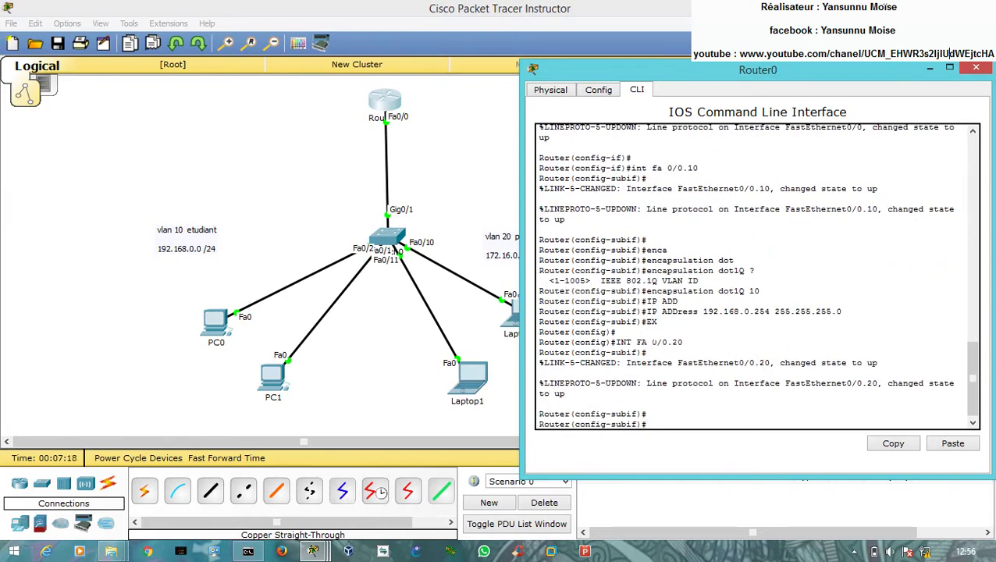
- Try to assign IP address 172.16.0.254 with mask 255.255.0.0 to subinterface FastEthernet 0/0.20
type("IP ADD")
key("Tab")
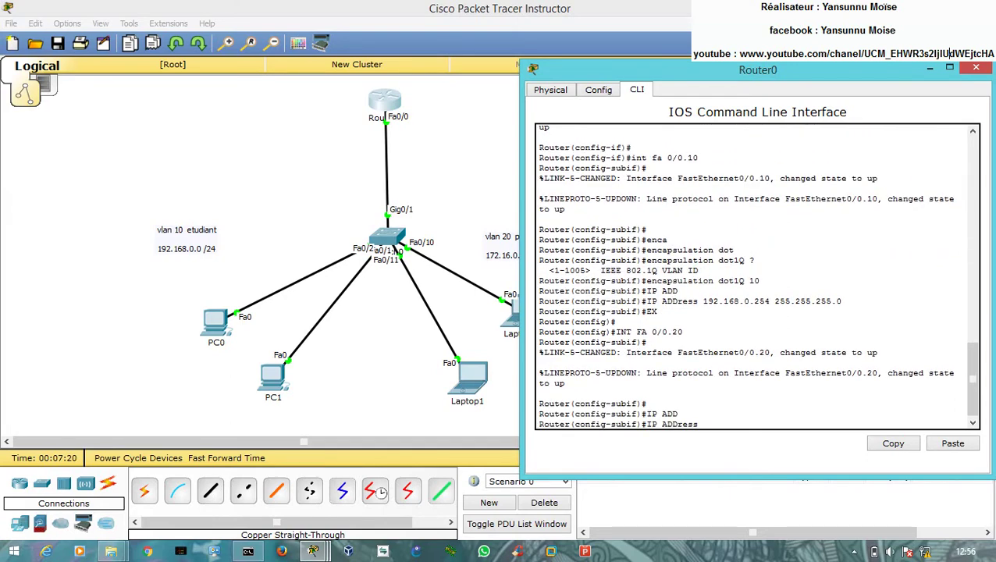
type("172.16.0.254 255.255.255")
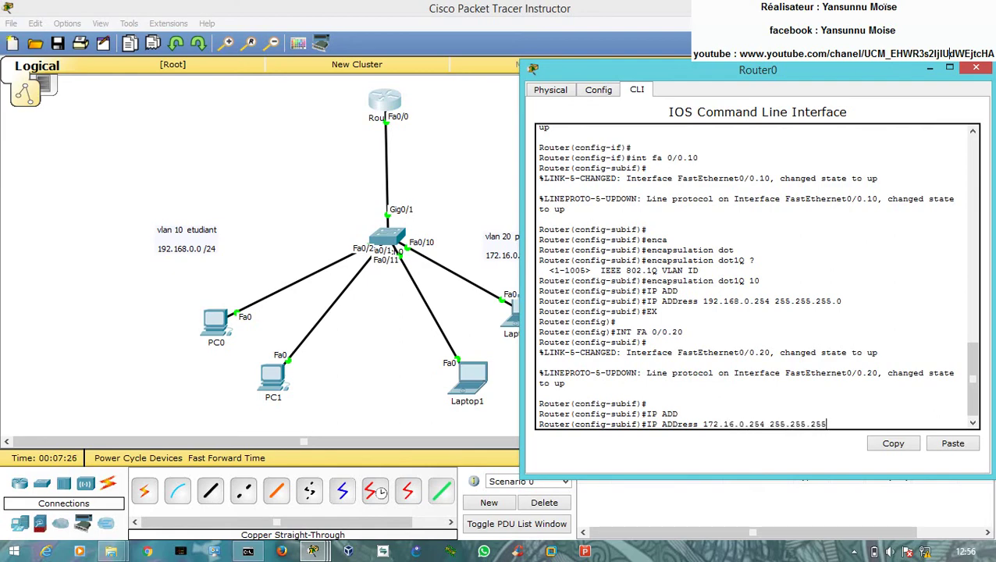
type(".")
key("BackSpace")
key("BackSpace")
key("BackSpace")
key("BackSpace")
type("0.0")
key("Return")
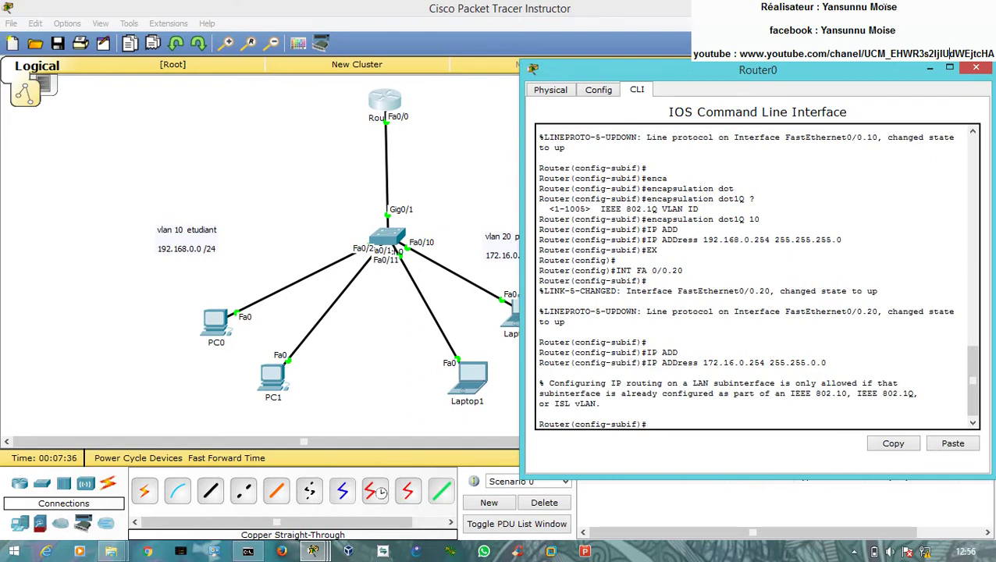
- Set the encapsulation of Router0's subinterface FastEthernet 0/0.20 to dot1Q 20
type("ENC")
key("Tab")
type("DOT")
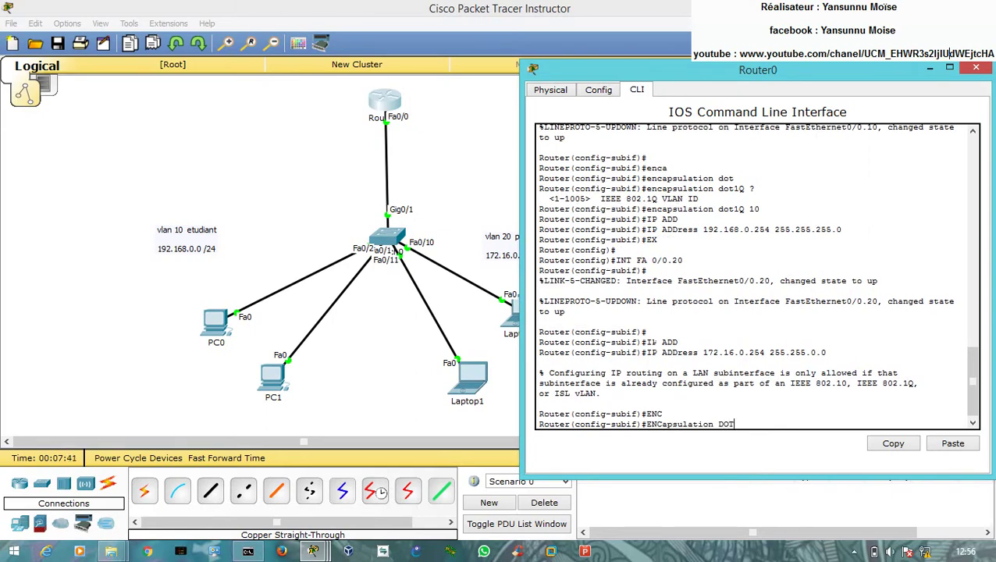
key("Tab")
type("20")
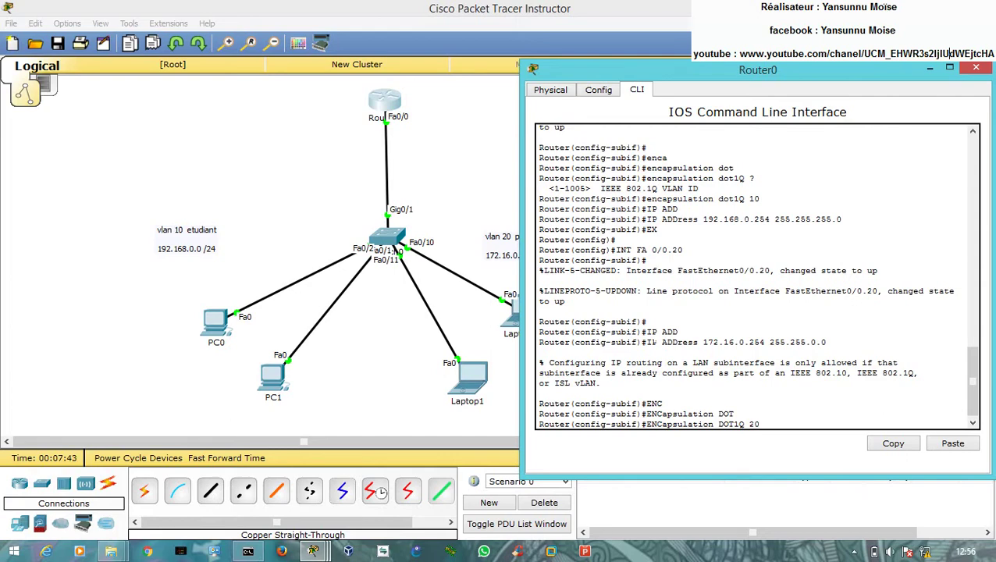
key("Return")
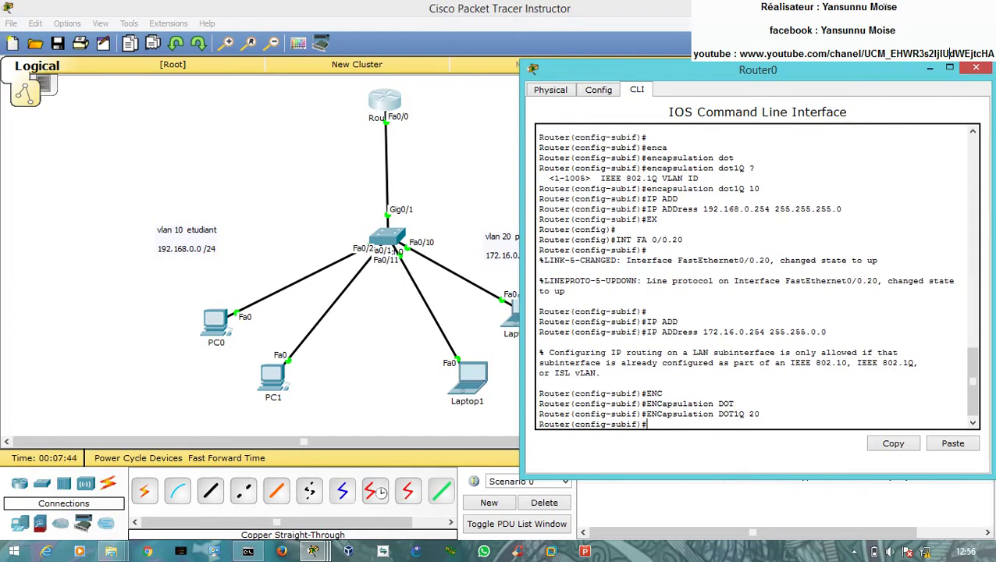
- Assign IP address 172.16.0.254 with mask 255.255.0.0 to subinterface FastEthernet 0/0.20 and close Router0's window
key("Up")
key("Up")
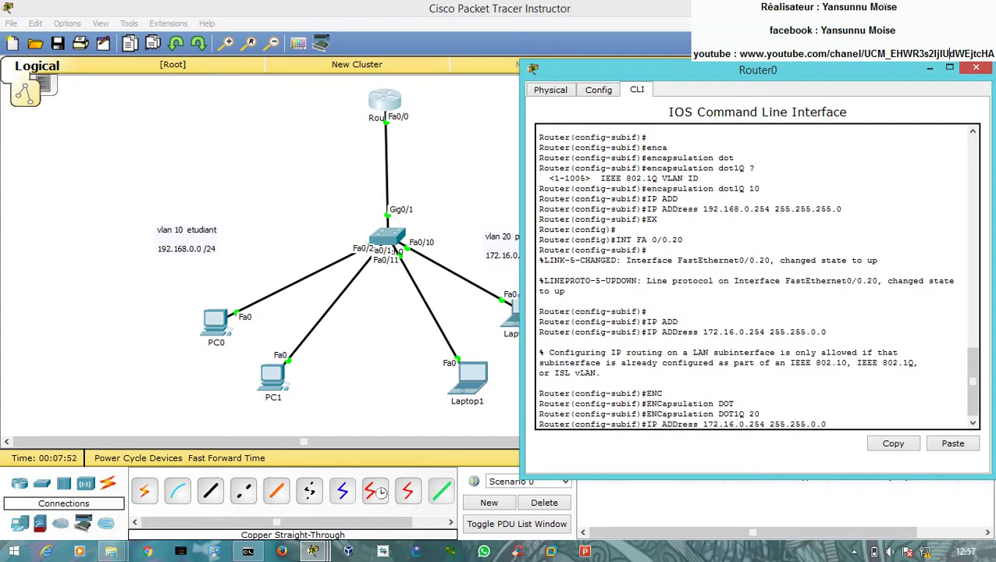
key("Return")
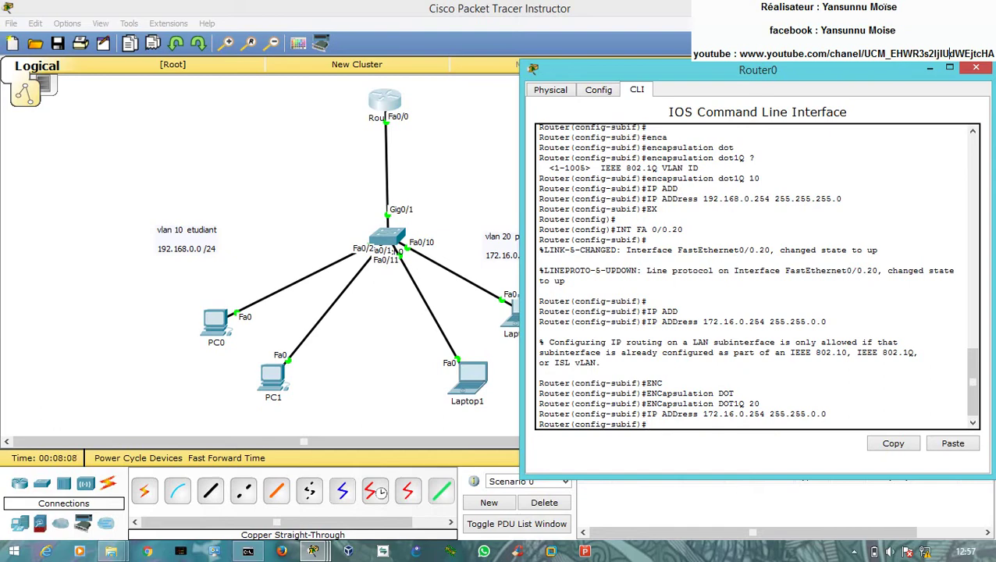
left_click(976, 69)
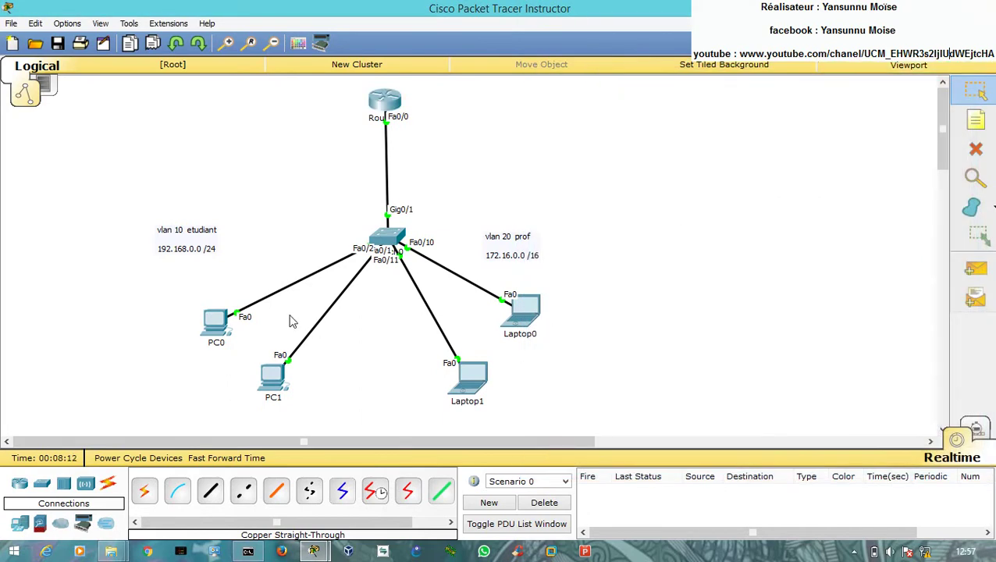
- Test inter-VLAN connectivity by pinging 172.16.0.10 from PC0's command prompt, and close the prompt
left_click(222, 320)
left_click(591, 184)
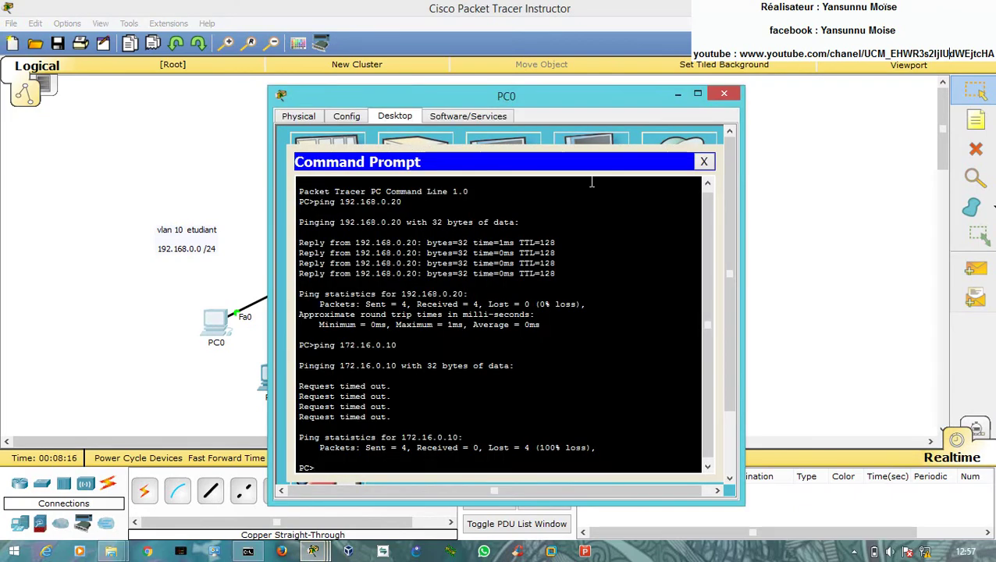
key("Up")
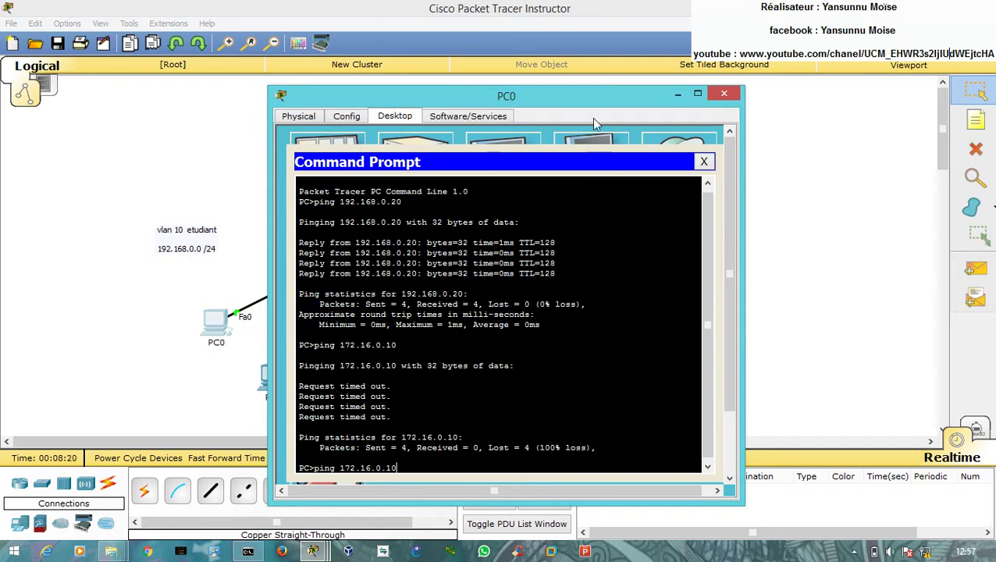
left_click_drag(592, 111, 712, 99)
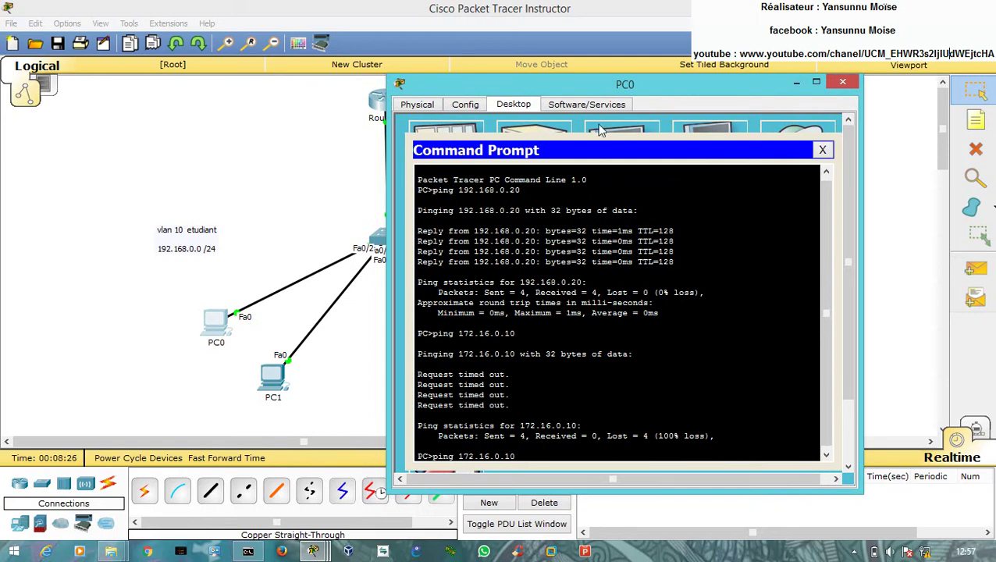
left_click_drag(660, 91, 806, 74)
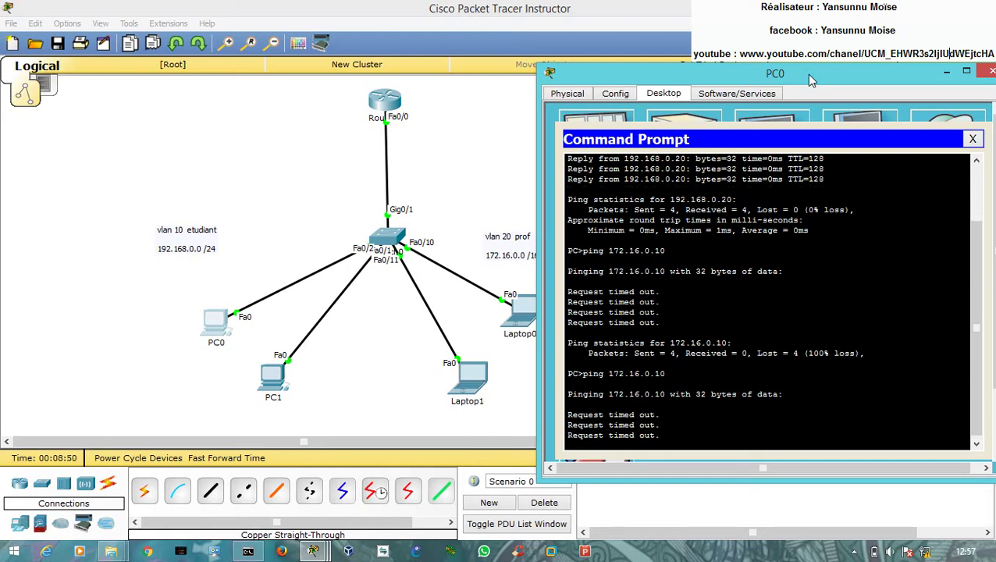
left_click(974, 140)
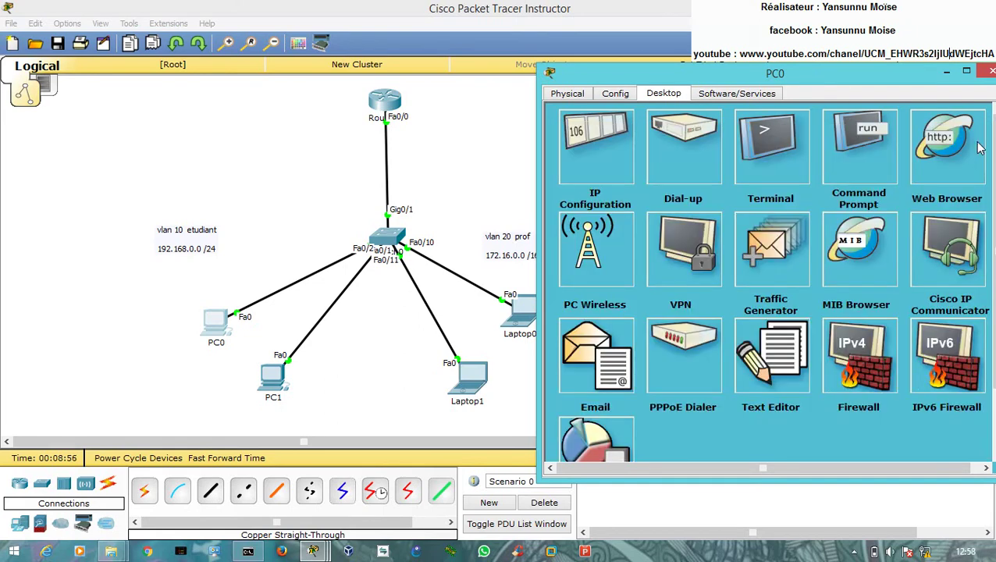
- Set PC0's default gateway to 192.168.0.254 in its IP configuration and close its window
left_click(594, 171)
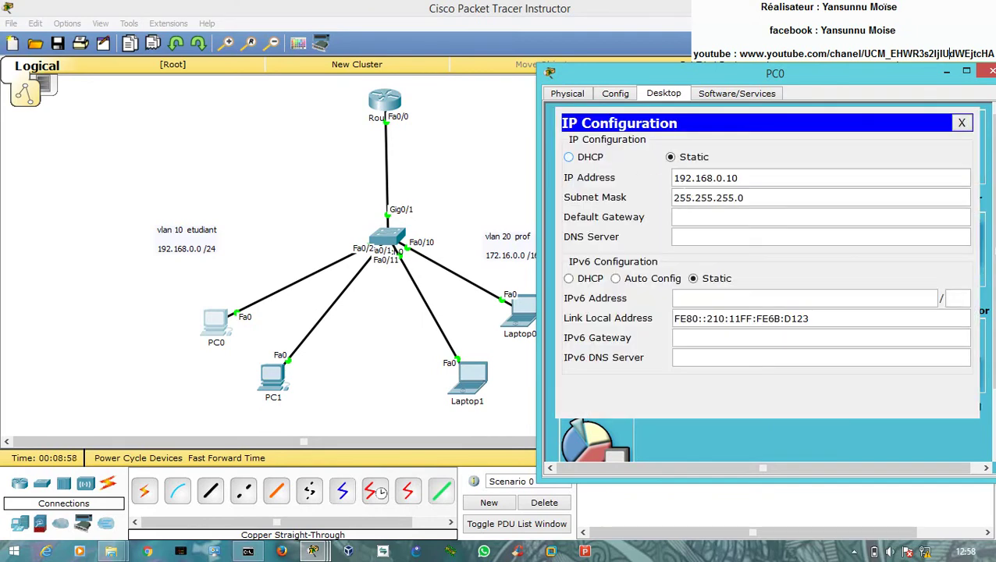
left_click(697, 221)
type("192.168.0.254")
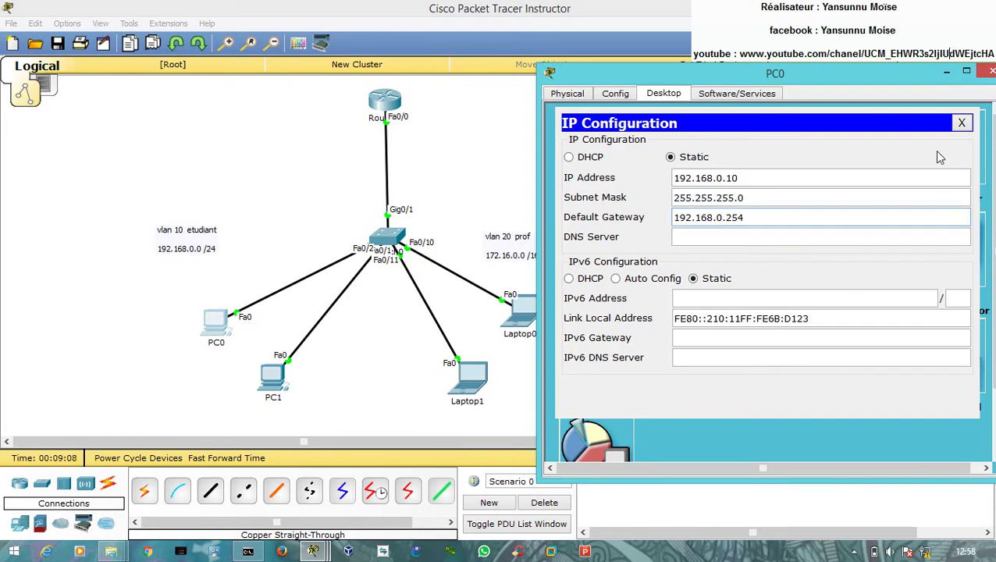
left_click(990, 71)
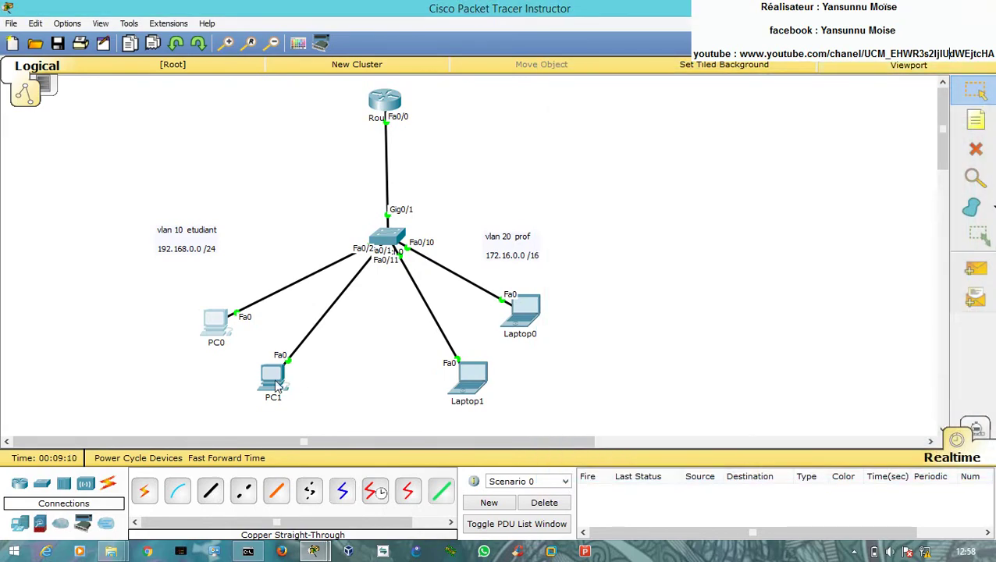
- Set PC1's default gateway to 192.168.0.254 in its IP configuration and close its window
left_click(274, 382)
left_click(328, 171)
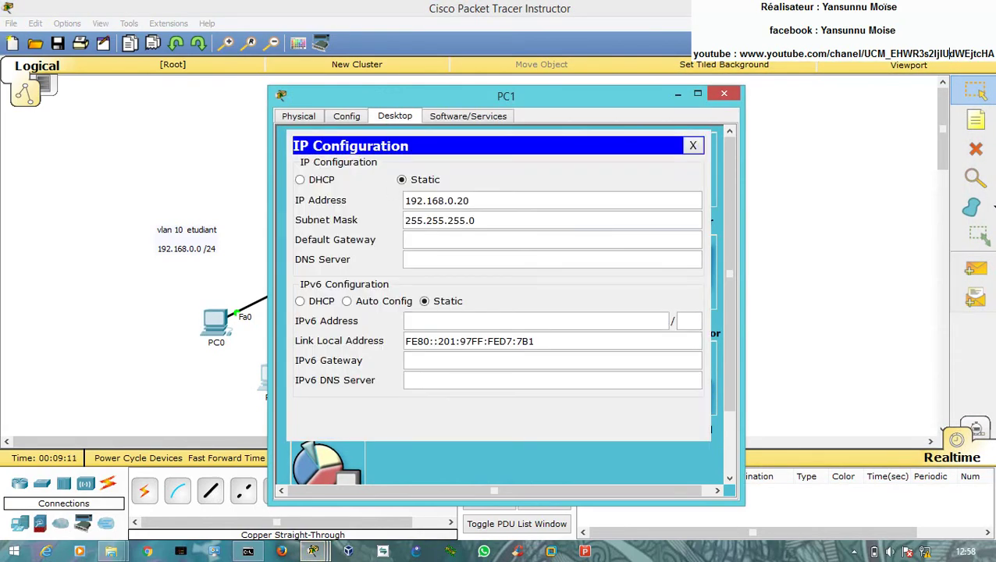
type("192.168.0.254")
left_click(724, 94)
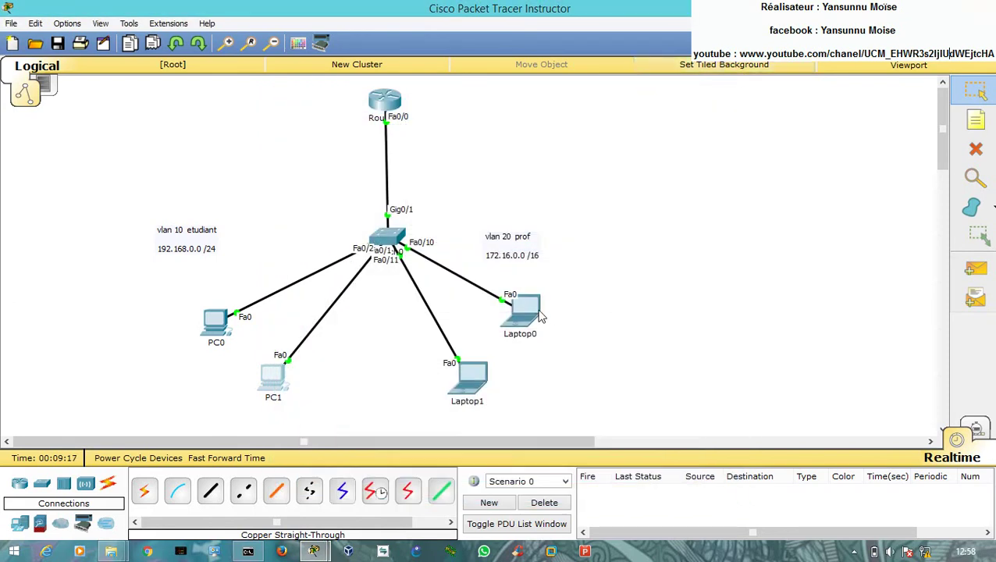
- Set Laptop0's default gateway to 172.16.0.254 in its IP configuration and close its window
left_click(526, 311)
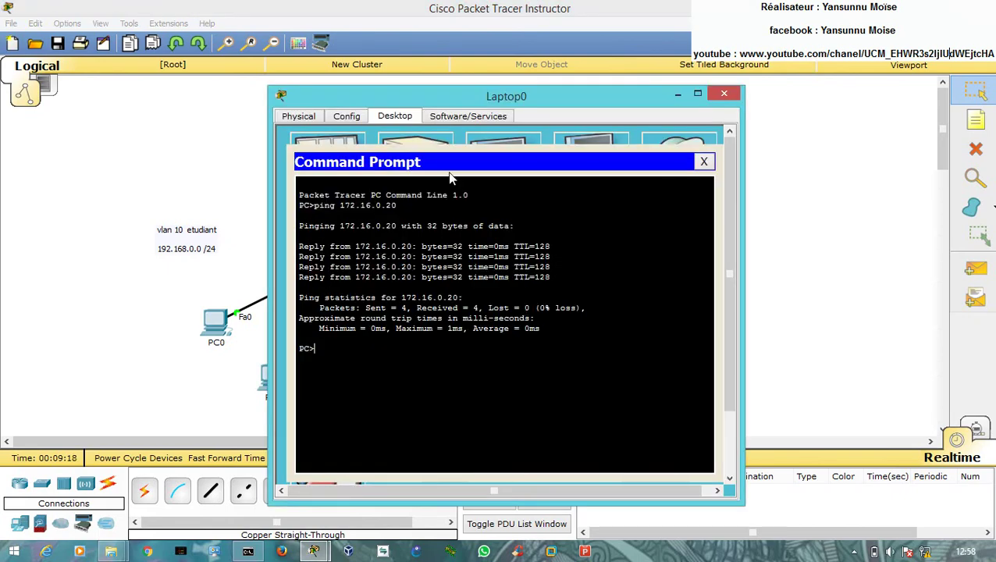
left_click(326, 139)
type("17")
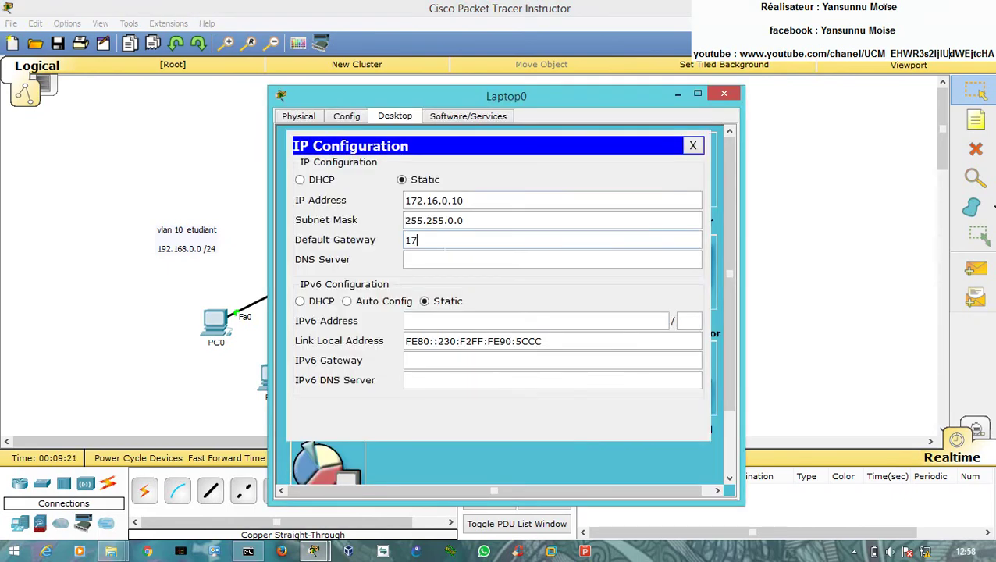
type("2.16.0.254")
left_click(724, 94)
- Set Laptop1's default gateway to 172.16.0.254 in its IP configuration and close its window
left_click(469, 378)
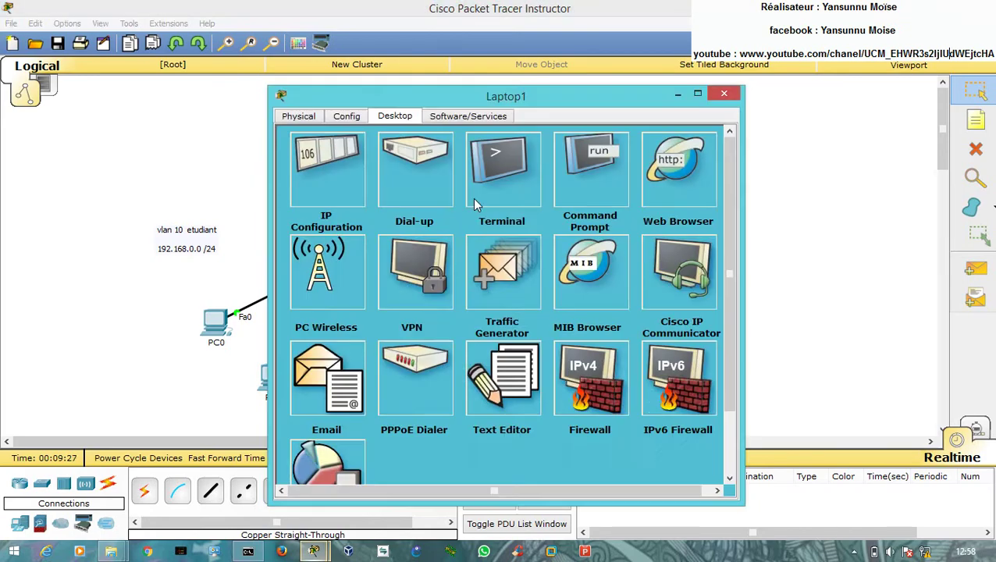
left_click(307, 179)
type("17")
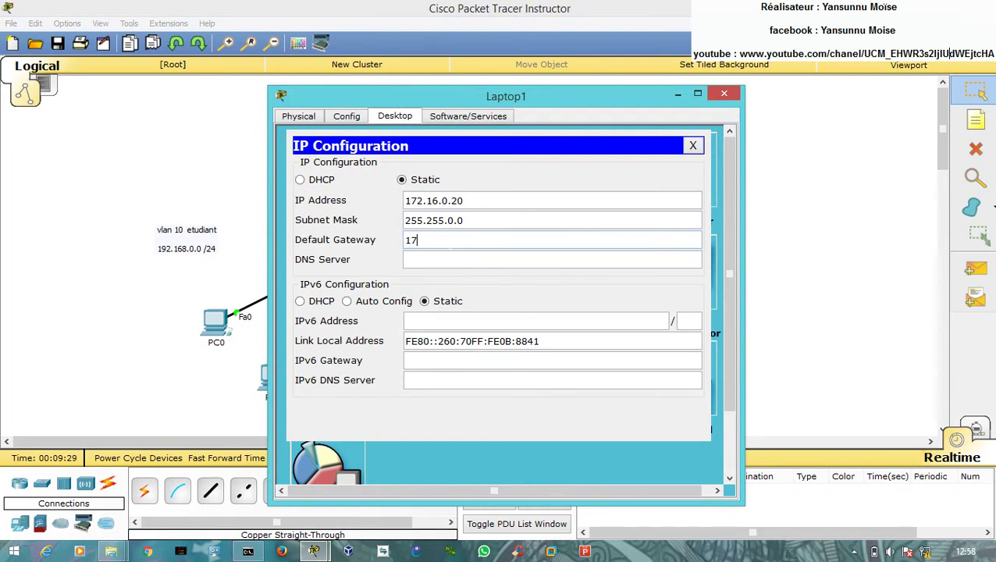
type("2.16.0.254")
left_click(724, 93)
- Repeat the ping to 172.16.0.10 twice from PC0's command prompt and close PC0's window
left_click(215, 322)
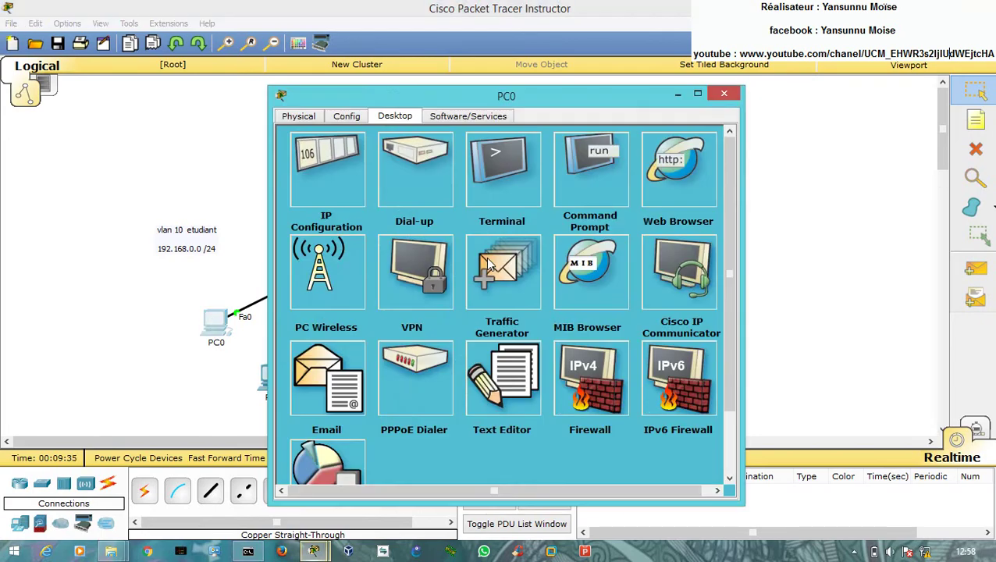
left_click(615, 178)
key("Up")
key("Return")
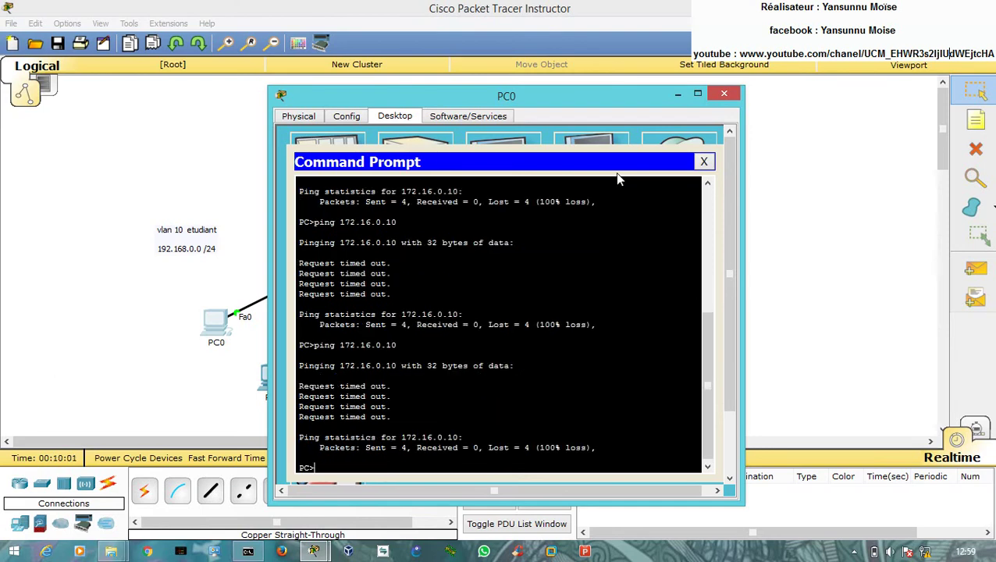
key("Up")
key("Return")
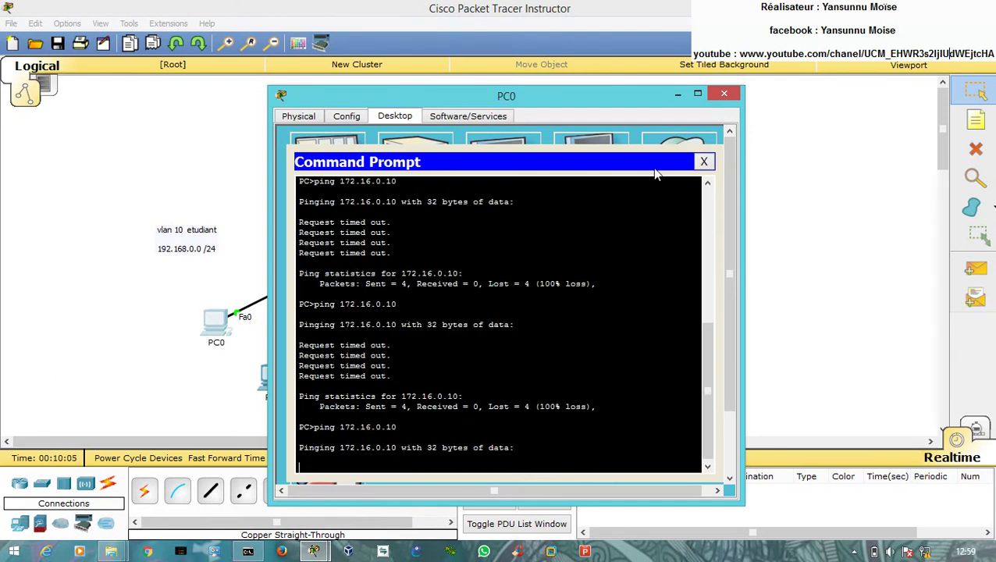
left_click(720, 94)
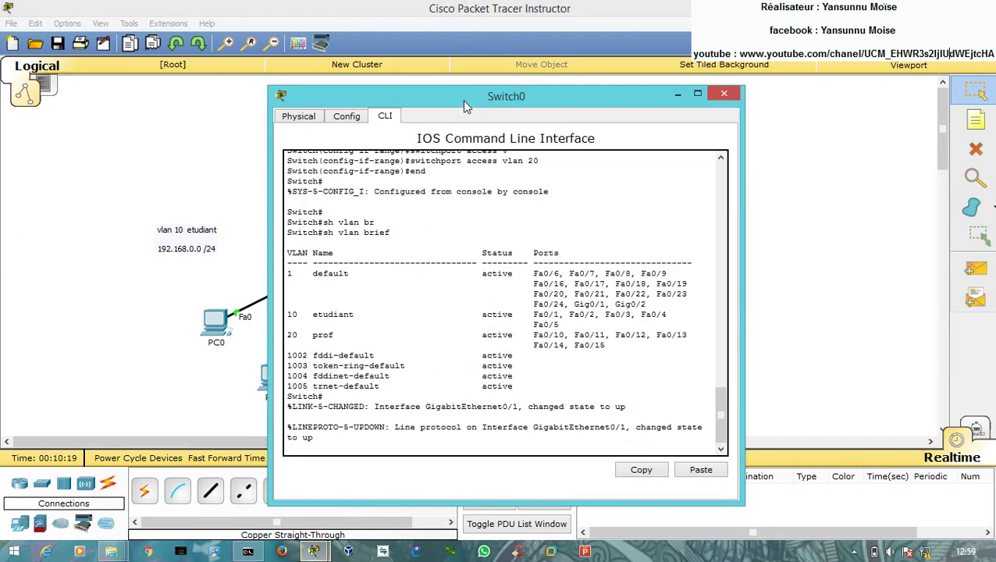
- Enter global configuration mode on Switch0 and select interface GigabitEthernet 0/1 for configuration
left_click_drag(462, 100, 648, 97)
key("Return")
key("Return")
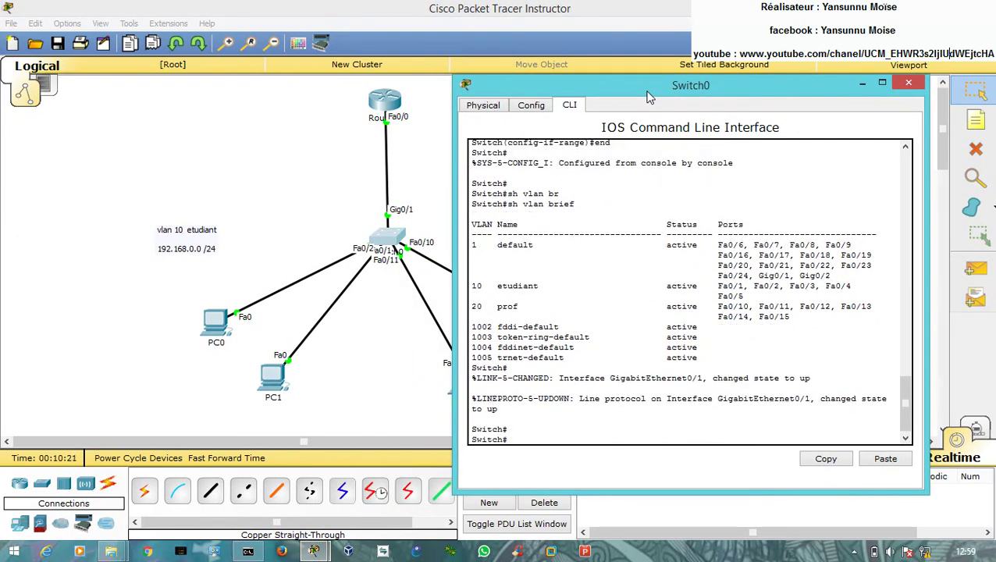
type("CONF T")
key("Return")
type("INT G")
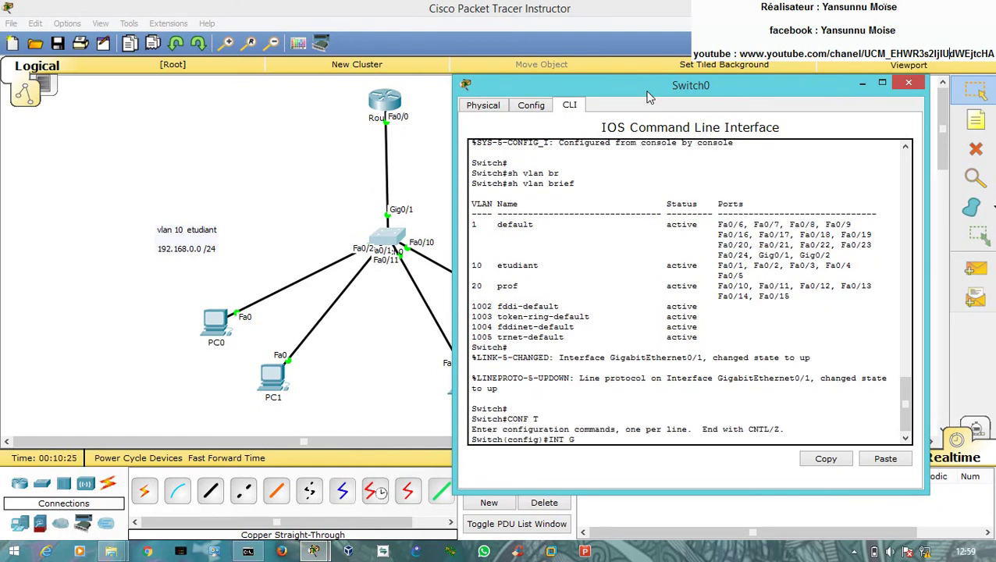
key("Tab")
type("0/1")
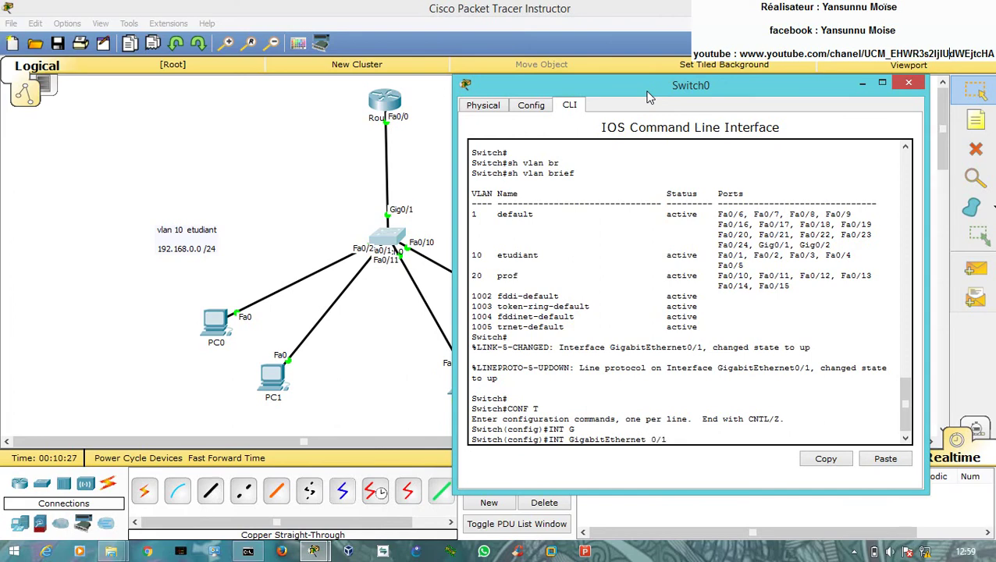
key("Return")
- Set Switch0's GigabitEthernet 0/1 port to switchport mode trunk and close the switch window
type("SW")
key("Tab")
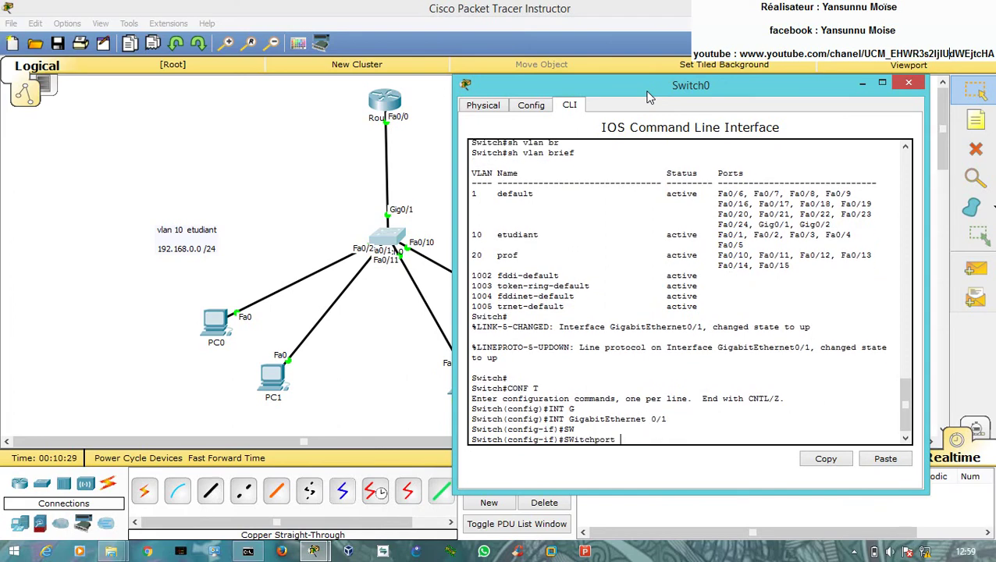
type("MO")
key("Tab")
type("TR")
key("Tab")
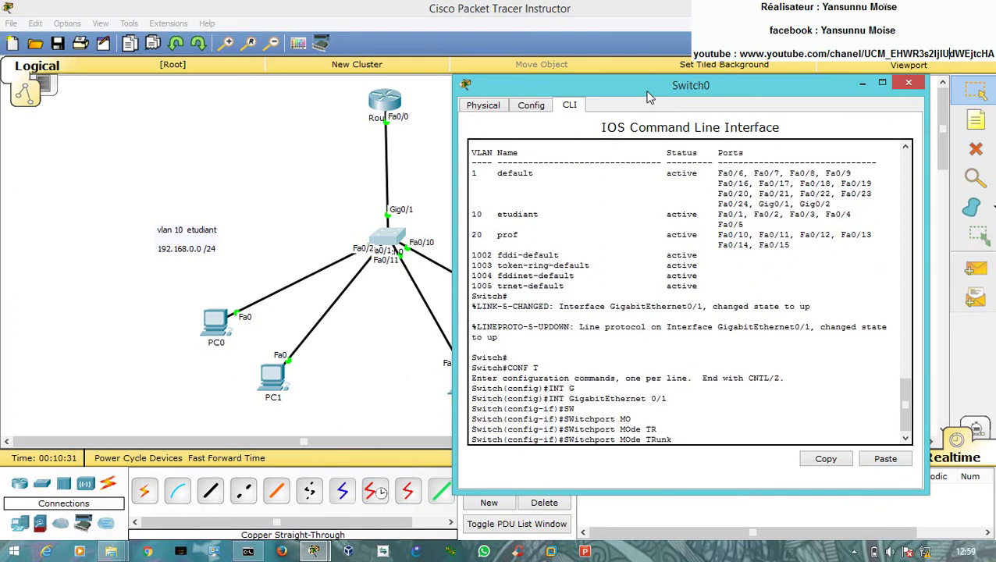
key("Return")
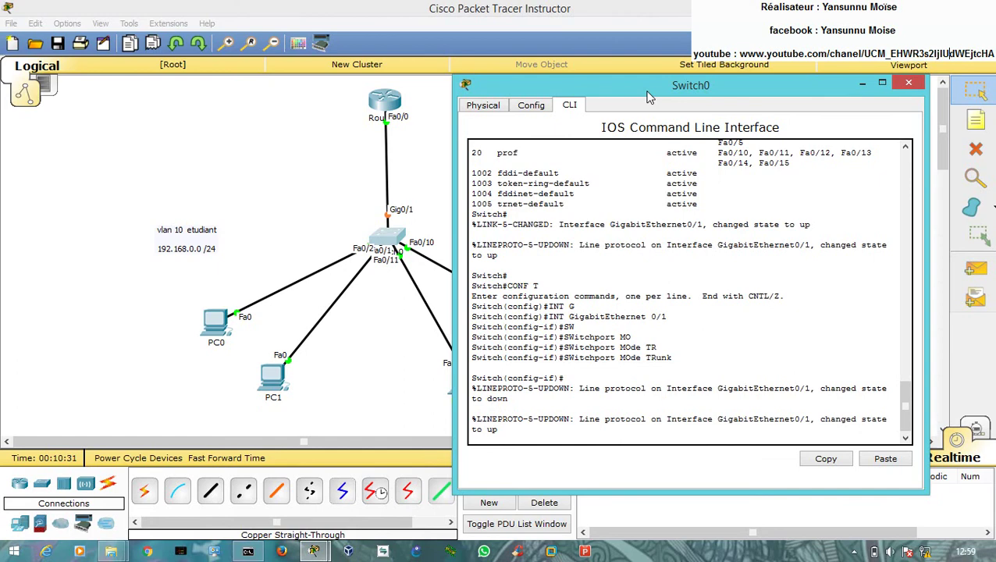
left_click(900, 83)
- Alternate between Simulation and Realtime modes to speed up convergence of the switch's trunk link, finishing in Realtime
left_click(982, 427)
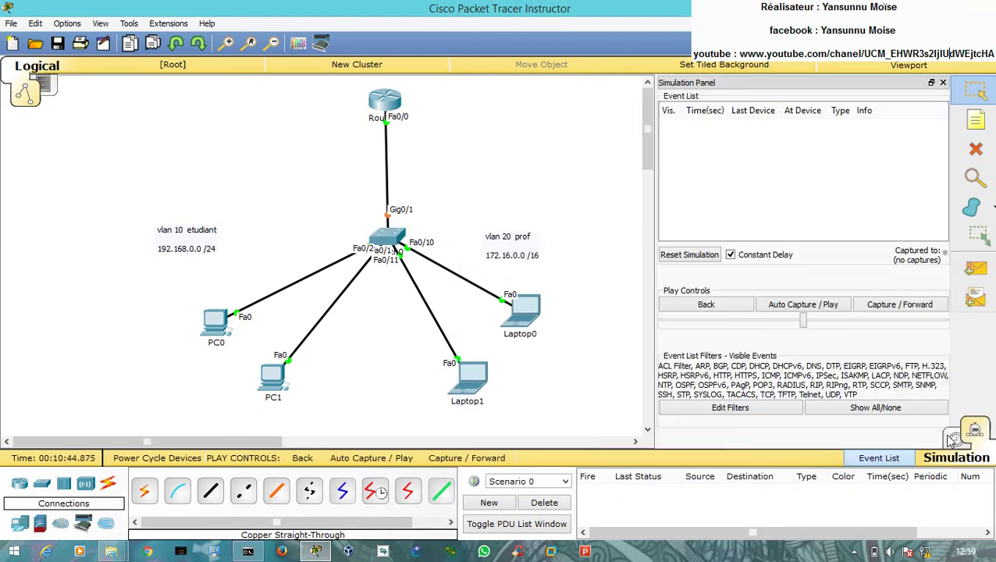
left_click(978, 429)
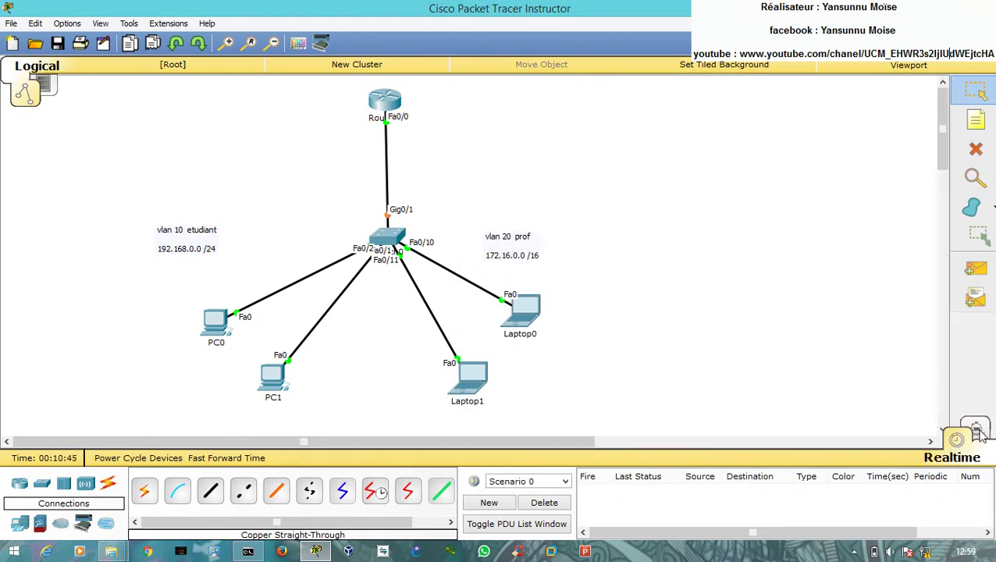
left_click(979, 431)
left_click(976, 431)
left_click(976, 431)
left_click(955, 439)
- Ping 172.16.0.10 from PC0's command prompt to check routing over the trunk, and close PC0's window
left_click(216, 327)
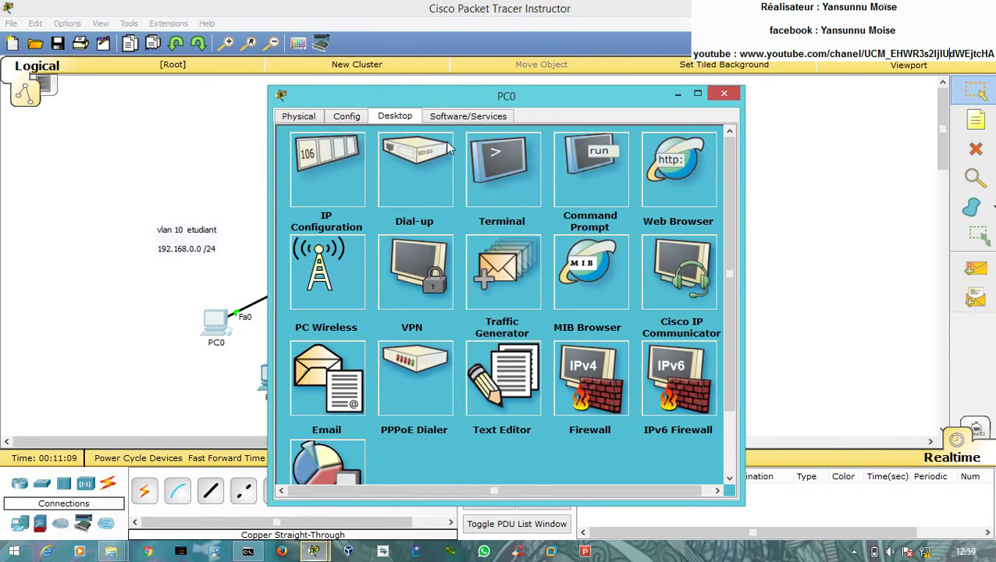
left_click(585, 178)
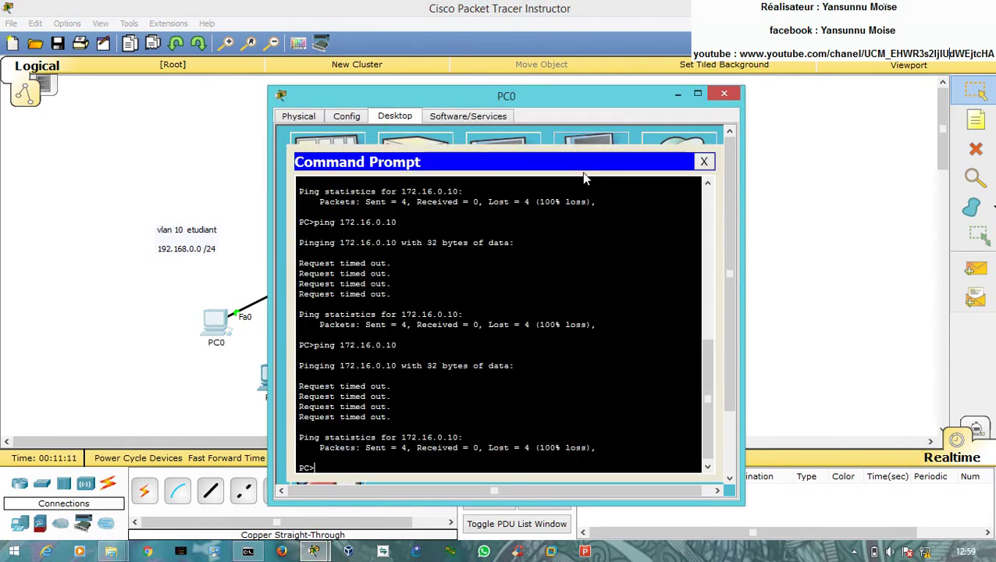
key("Up")
key("Return")
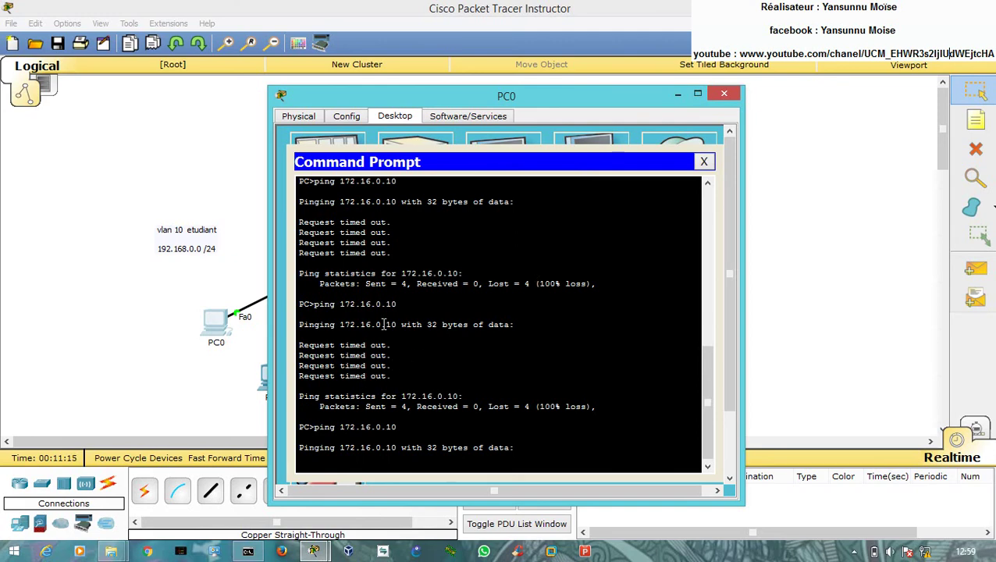
left_click_drag(518, 88, 642, 35)
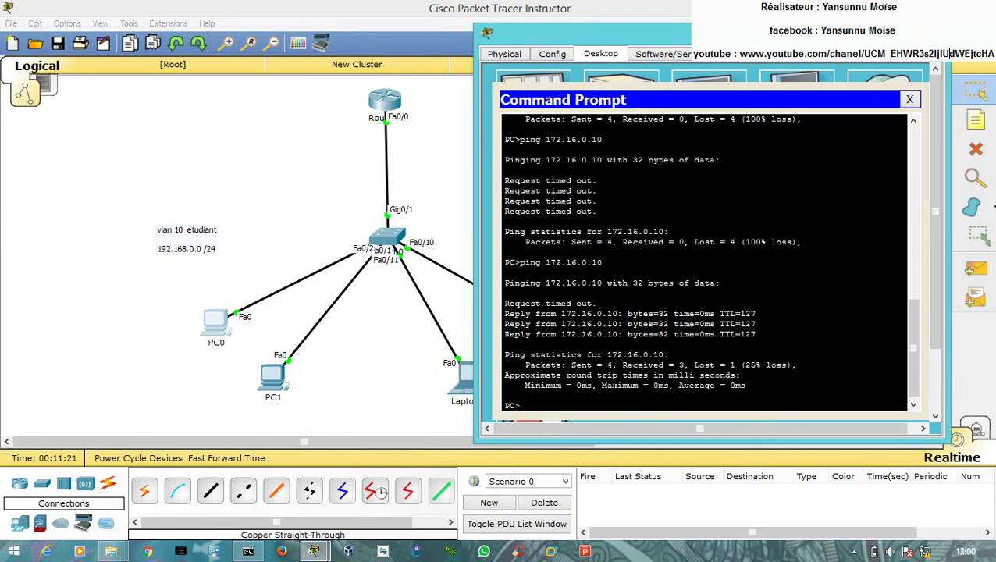
left_click(937, 33)
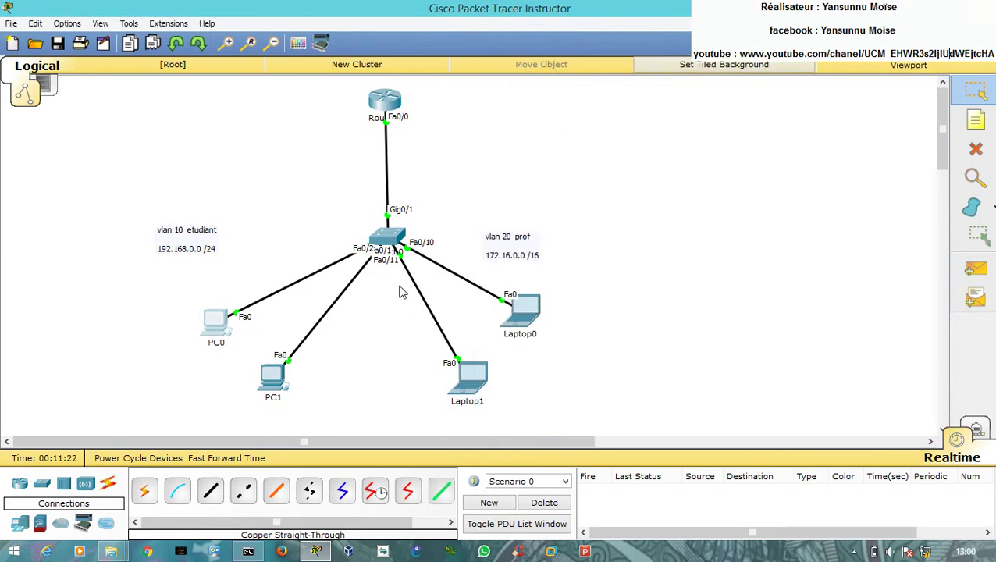
- Ping 192.168.0.10 from Laptop0's command prompt and close Laptop0's window
left_click(522, 310)
left_click(585, 168)
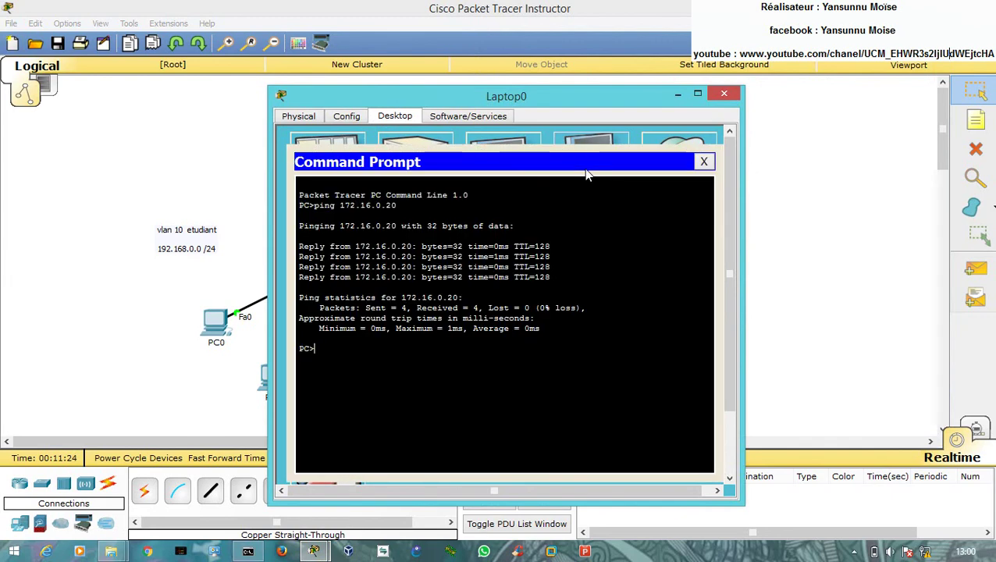
type("PING 192.168.0.10")
key("Return")
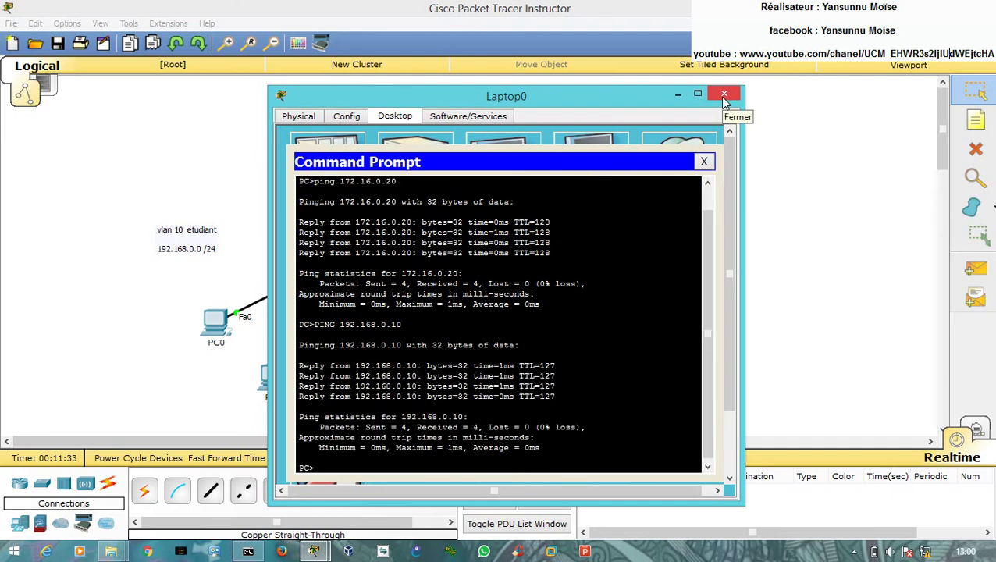
left_click(724, 96)
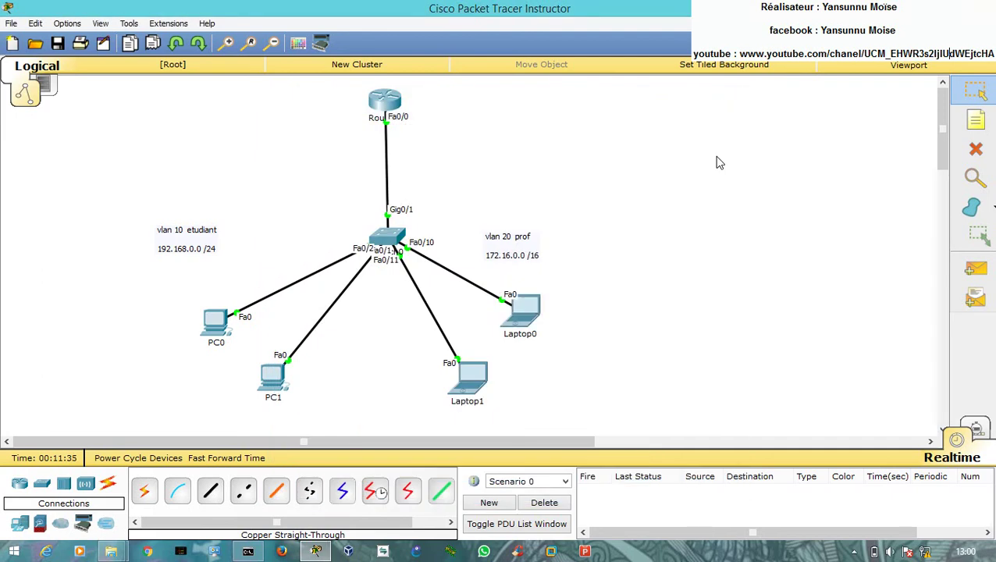